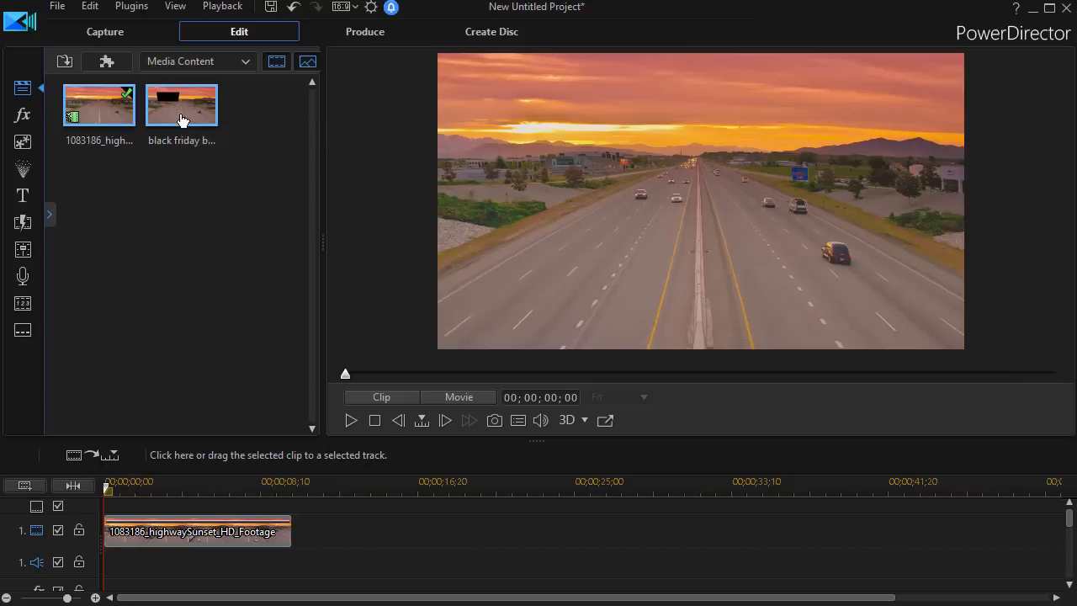
# Preview the finished black friday clip from the media library, replaying it from the beginning.
pyautogui.doubleClick(180, 119)
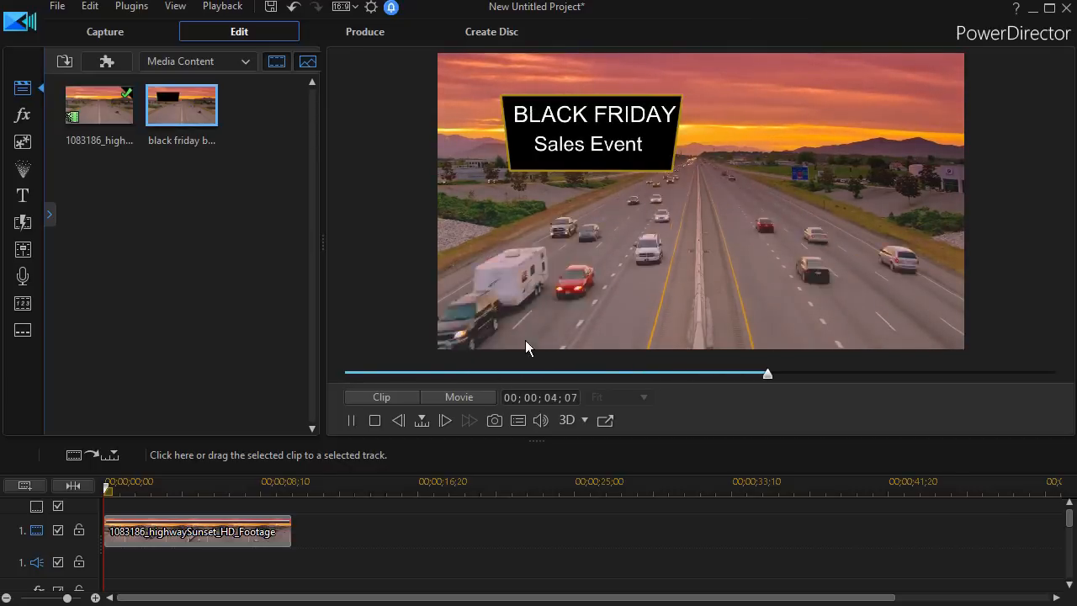
pyautogui.click(349, 370)
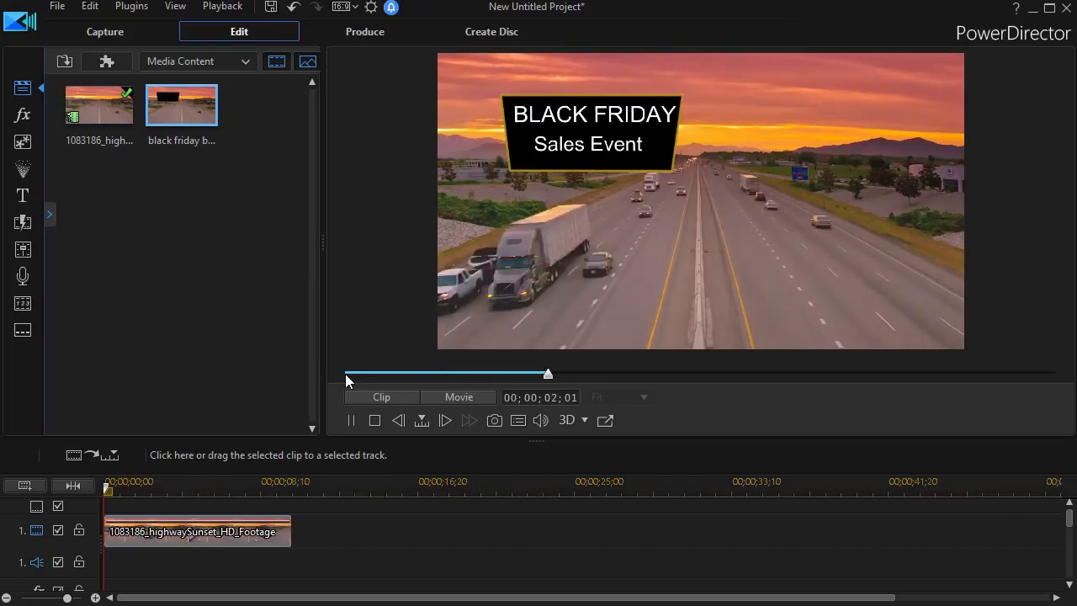
pyautogui.click(344, 374)
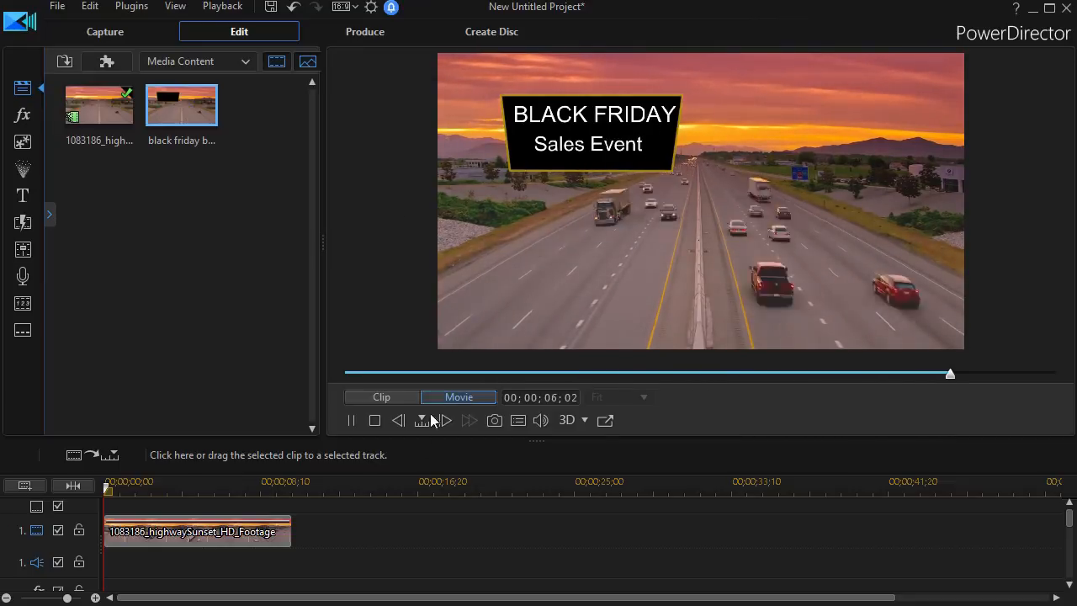
pyautogui.click(351, 421)
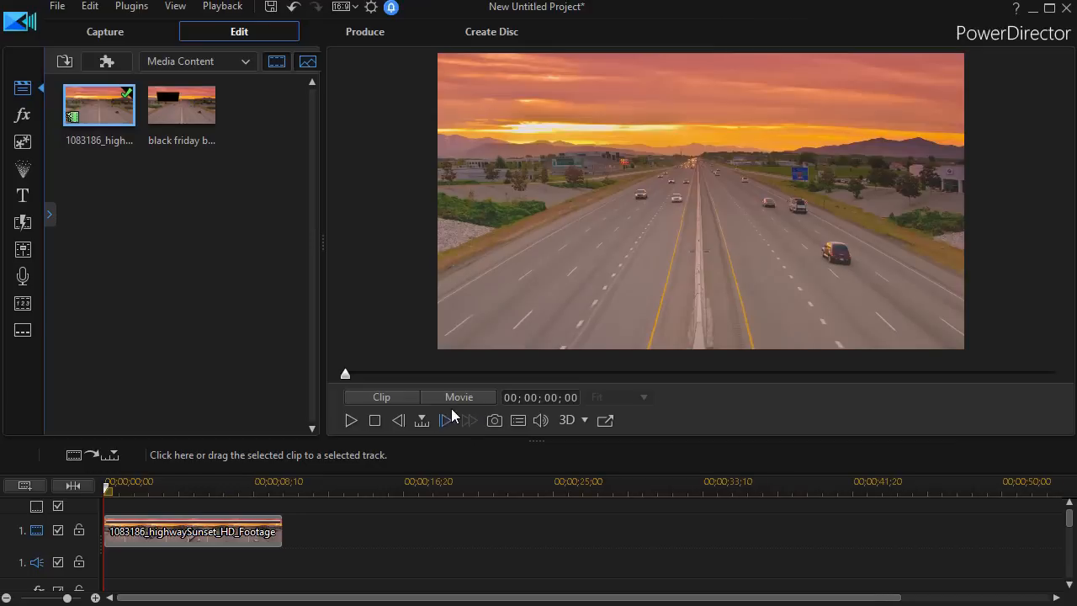
# Play the highway sunset footage in Movie mode on the timeline and pause it.
pyautogui.click(459, 400)
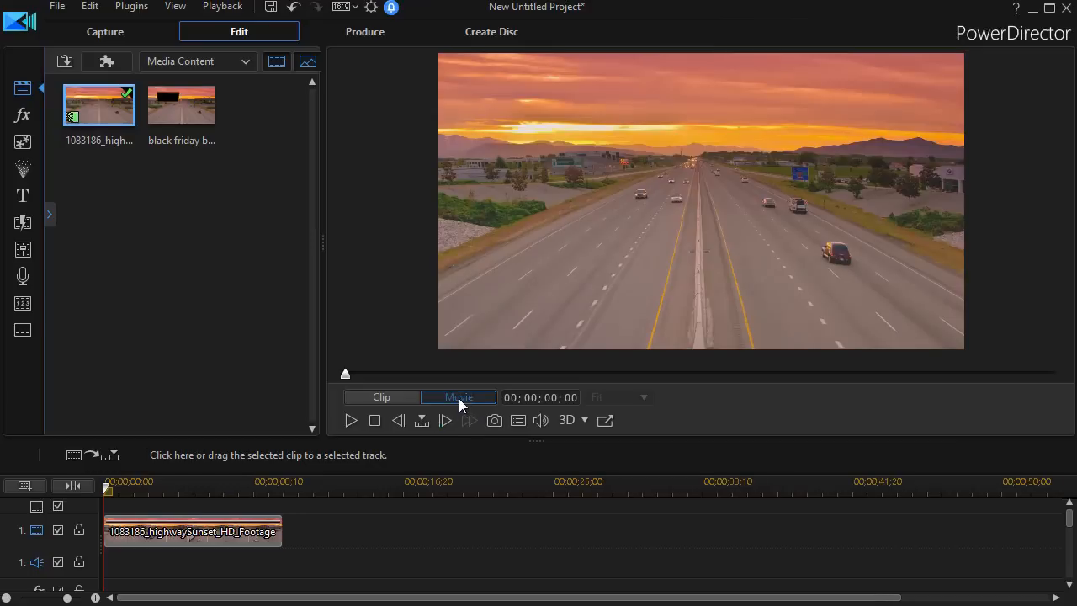
pyautogui.click(347, 424)
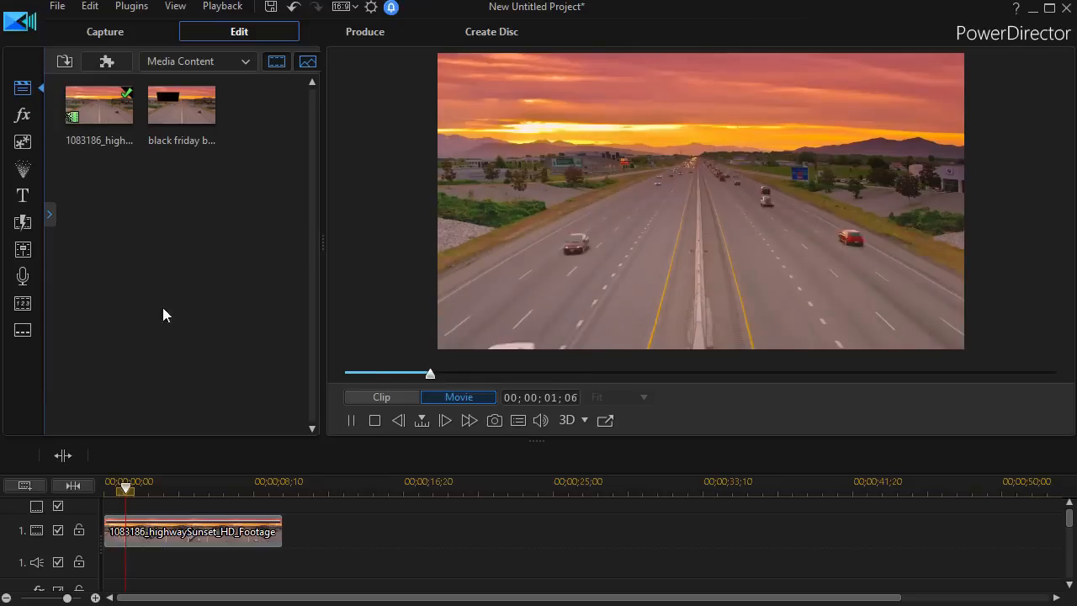
pyautogui.click(351, 423)
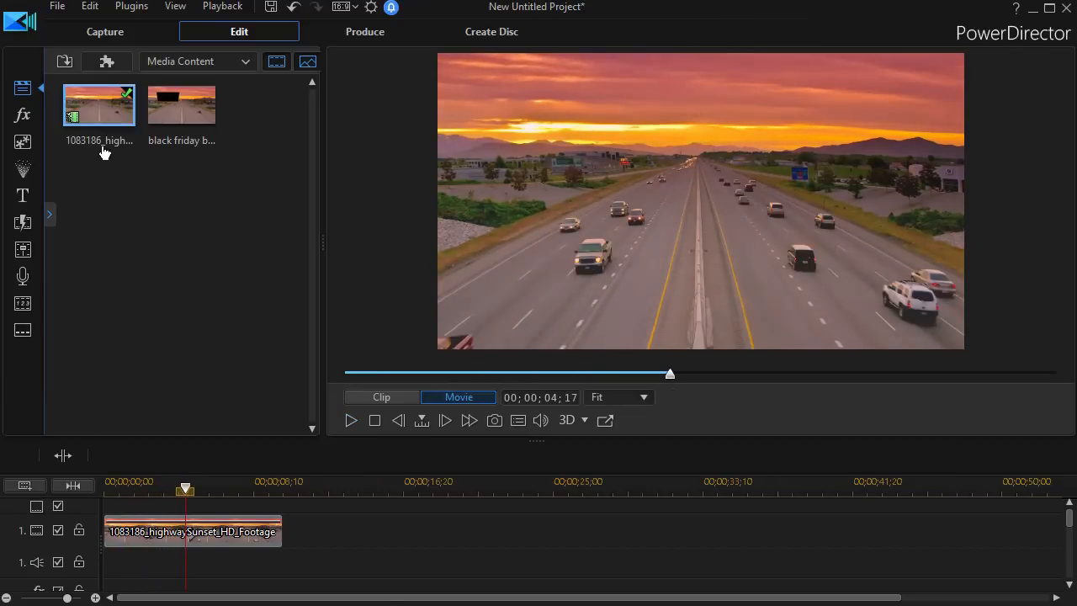
# Add the NewBlue Titler Pro 1.5 title at the start of video track 2.
pyautogui.click(23, 196)
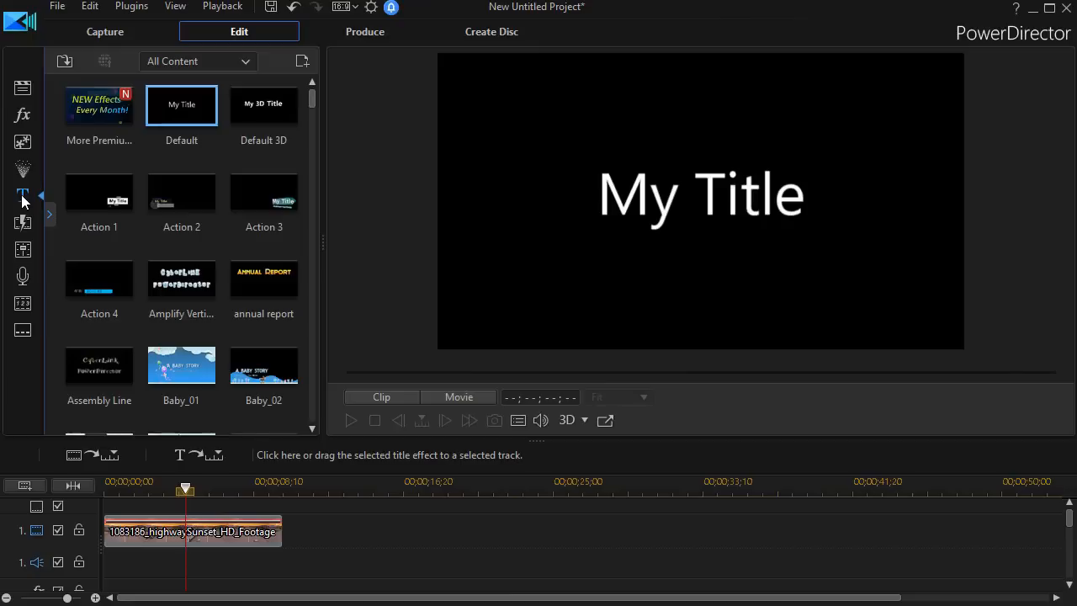
pyautogui.click(245, 63)
pyautogui.moveTo(250, 102); pyautogui.dragTo(260, 219)
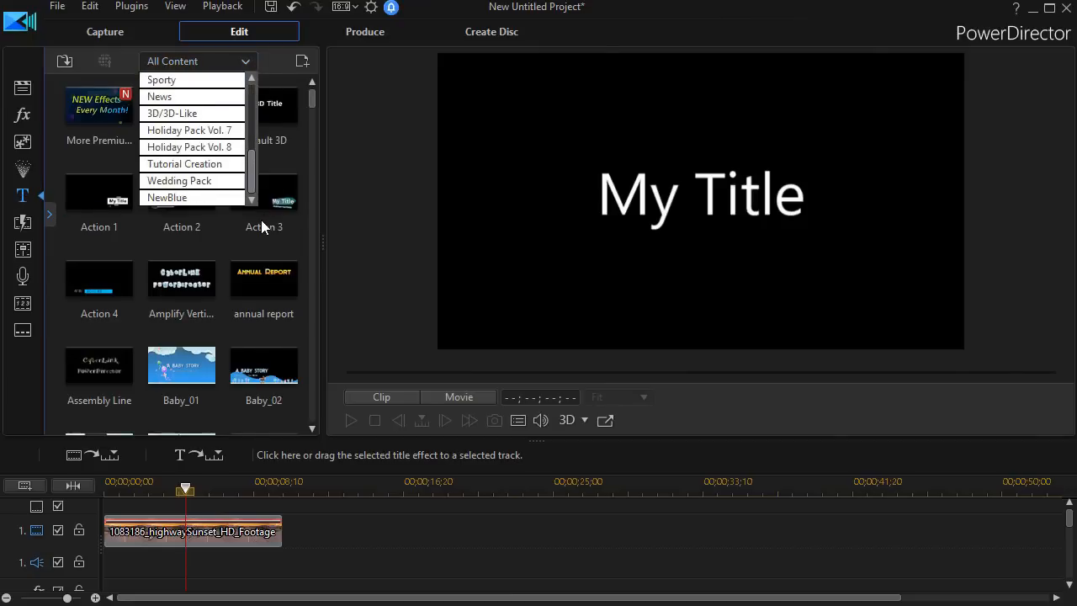
pyautogui.click(175, 197)
pyautogui.moveTo(94, 110); pyautogui.dragTo(95, 533)
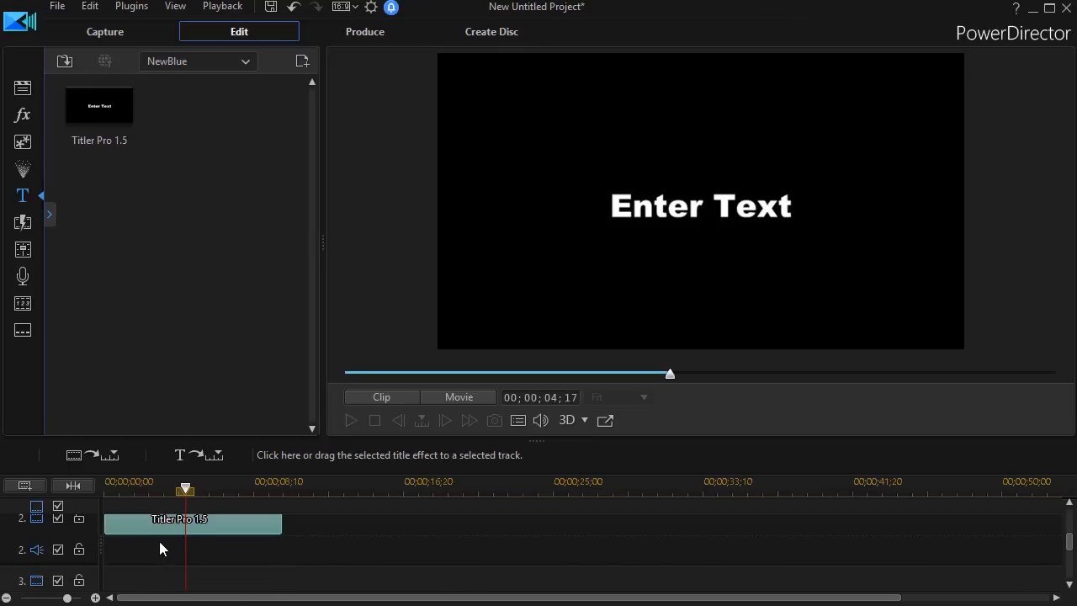
# Open the Titler Pro 1.5 title in the NewBlue Titler Pro editor and enlarge its window to fill the screen.
pyautogui.doubleClick(235, 528)
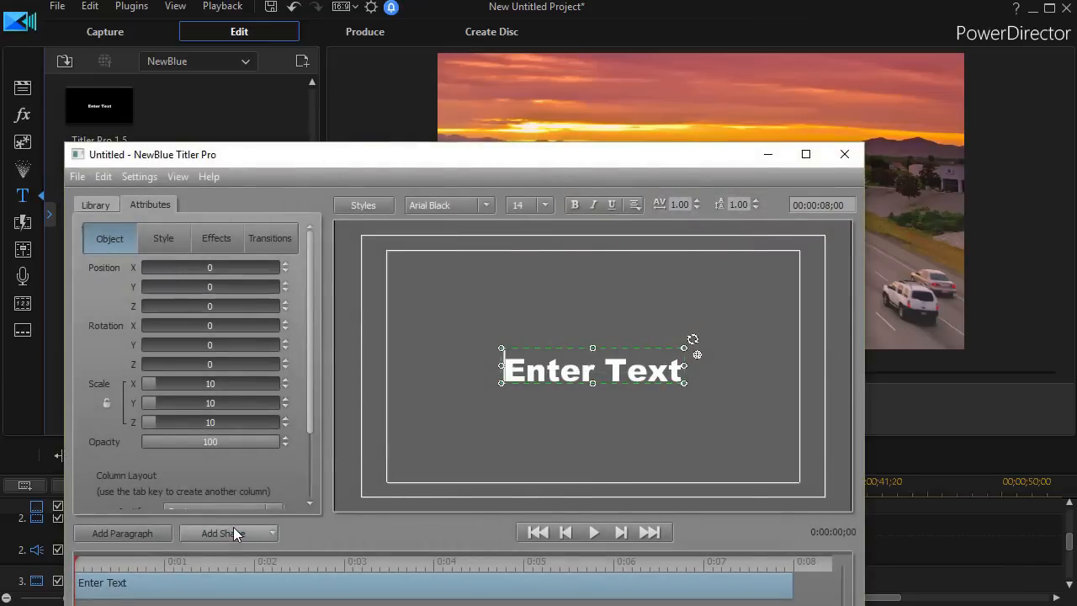
pyautogui.moveTo(339, 156); pyautogui.dragTo(272, 18)
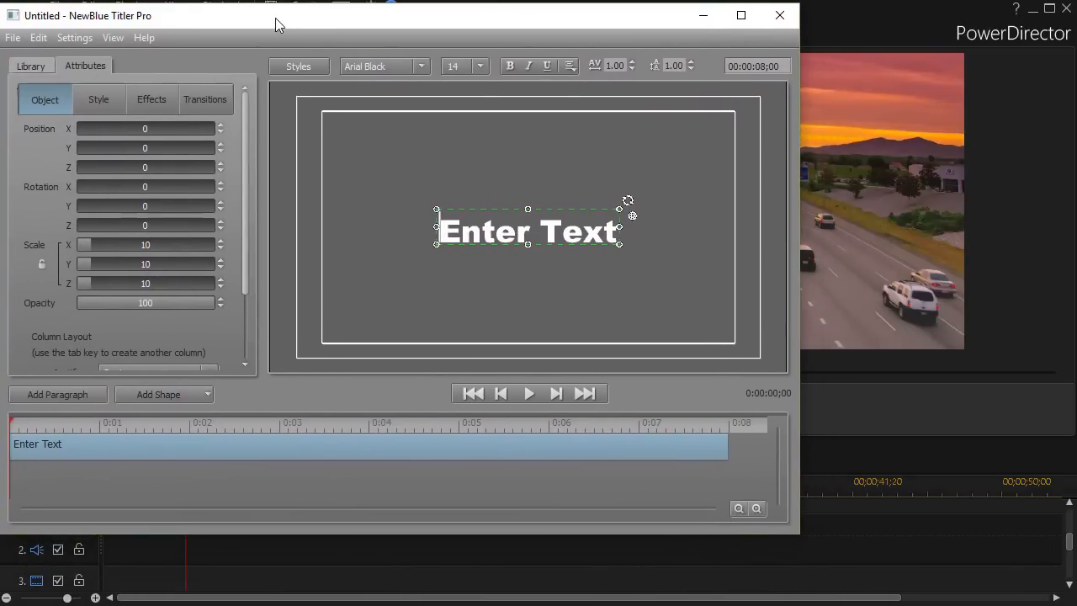
pyautogui.moveTo(803, 536); pyautogui.dragTo(1066, 594)
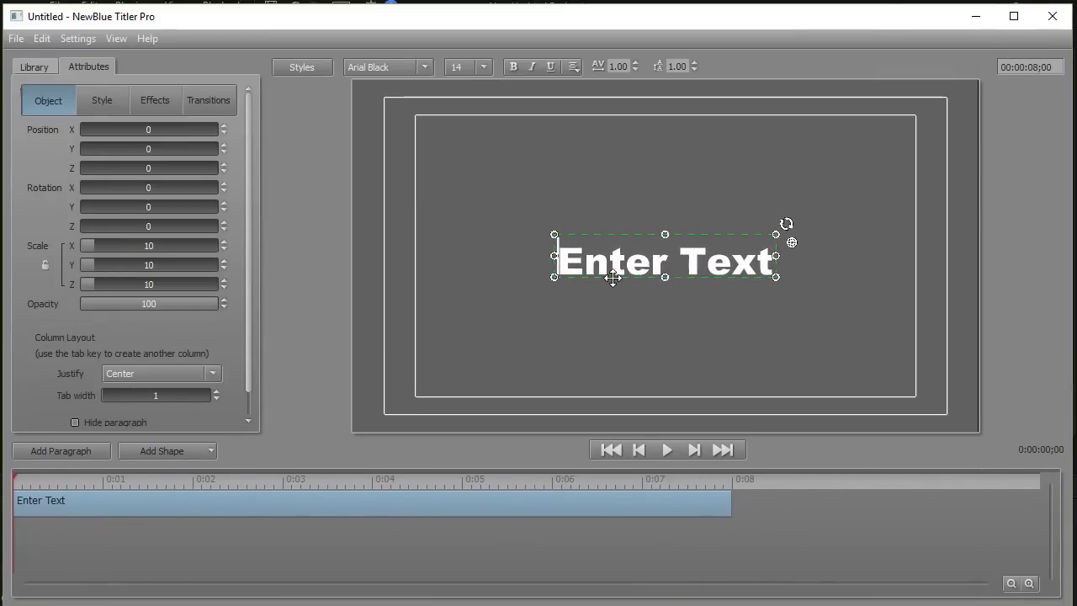
# Move the Enter Text paragraph to the upper-left area of the canvas and format its text as Arial, size 10.
pyautogui.moveTo(622, 290); pyautogui.dragTo(476, 164)
pyautogui.click(476, 151)
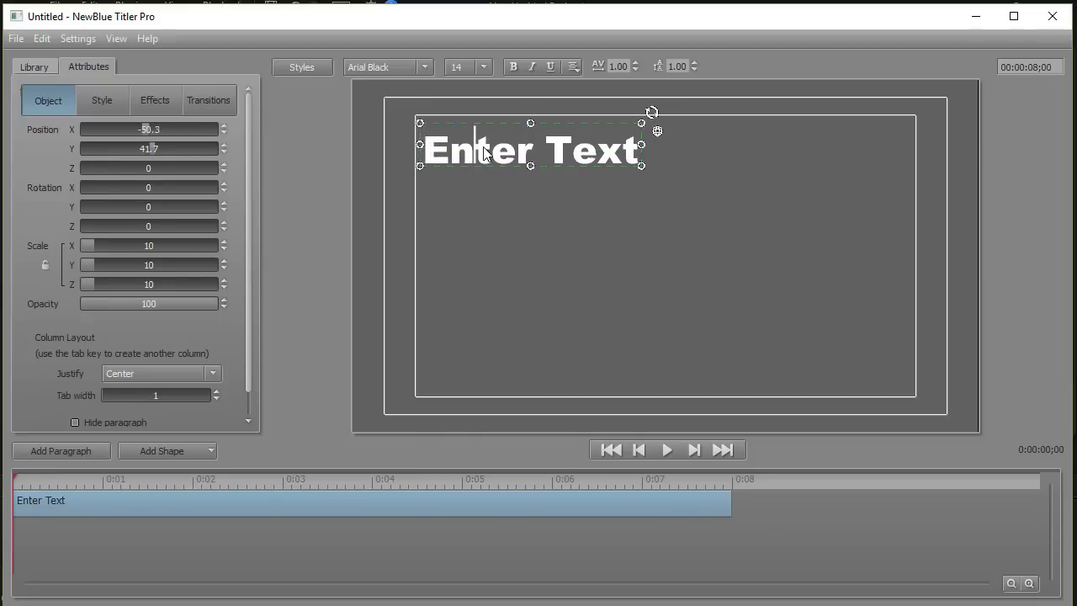
pyautogui.hotkey('ctrl', 'a')
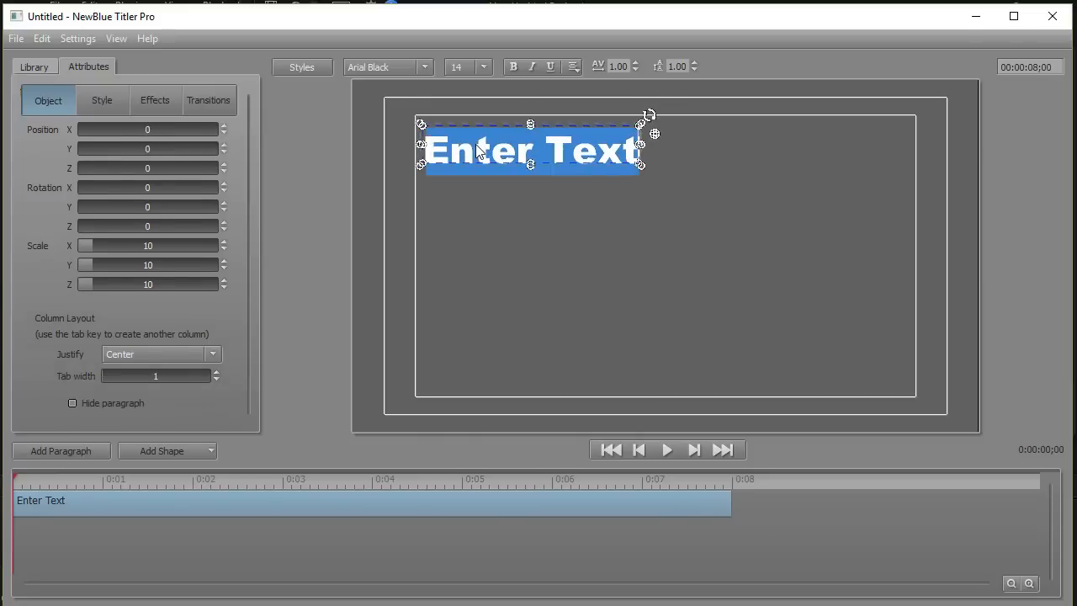
pyautogui.click(425, 68)
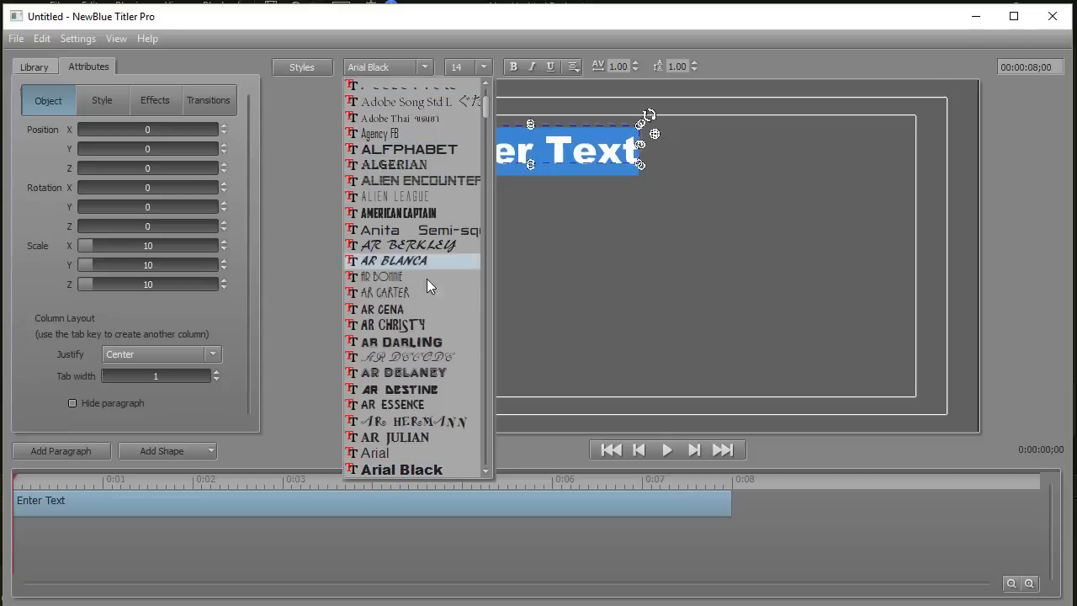
pyautogui.click(417, 454)
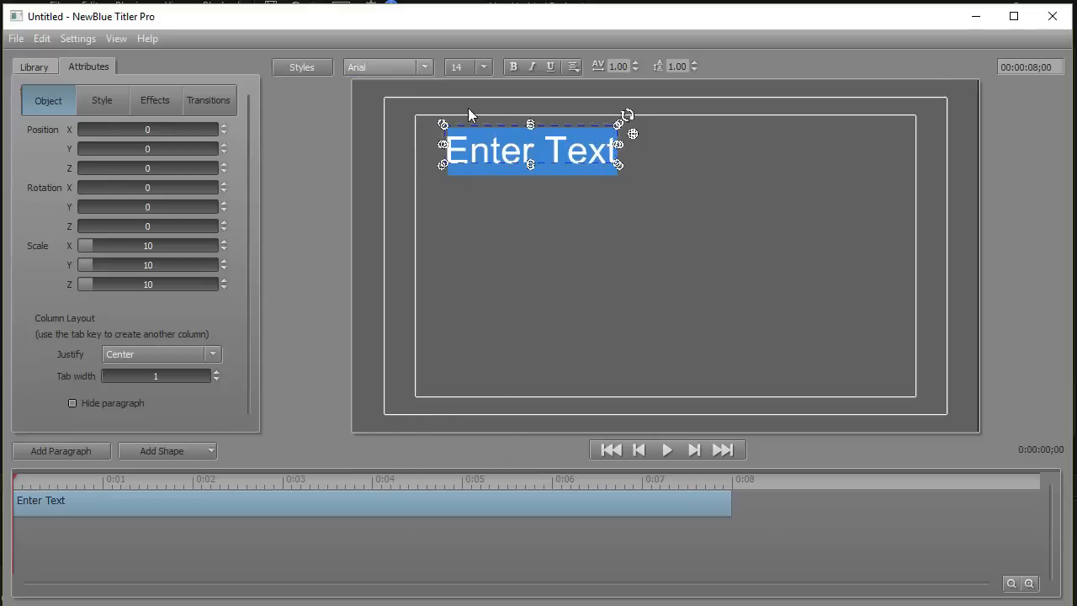
pyautogui.click(479, 64)
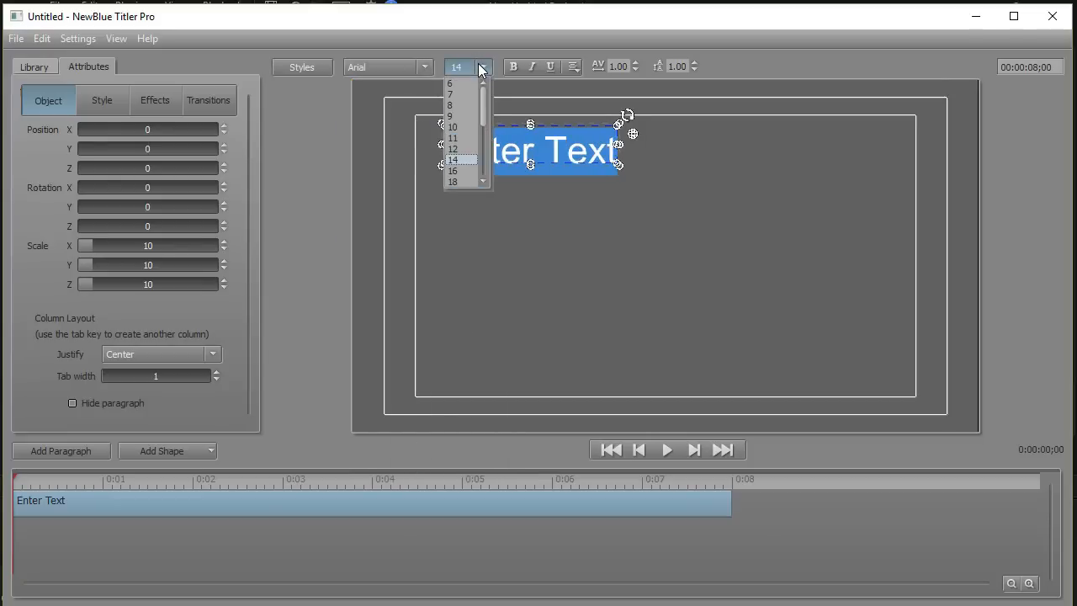
pyautogui.click(471, 128)
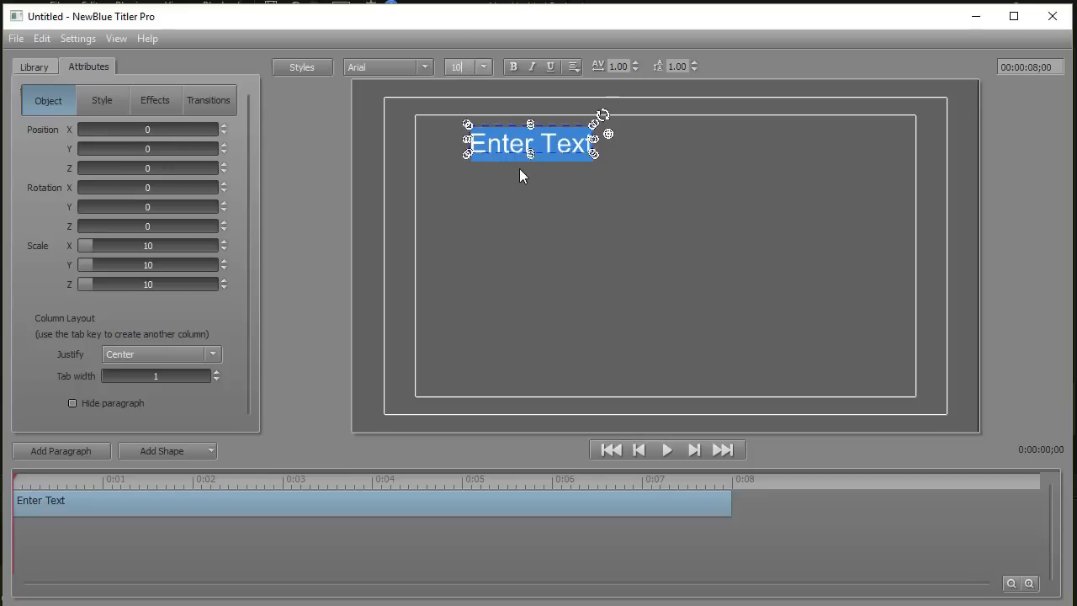
# Move the Enter Text paragraph into the upper-left corner of the inner safe frame, at about X -67.6, Y 47.1.
pyautogui.click(511, 123)
pyautogui.moveTo(511, 123); pyautogui.dragTo(464, 113)
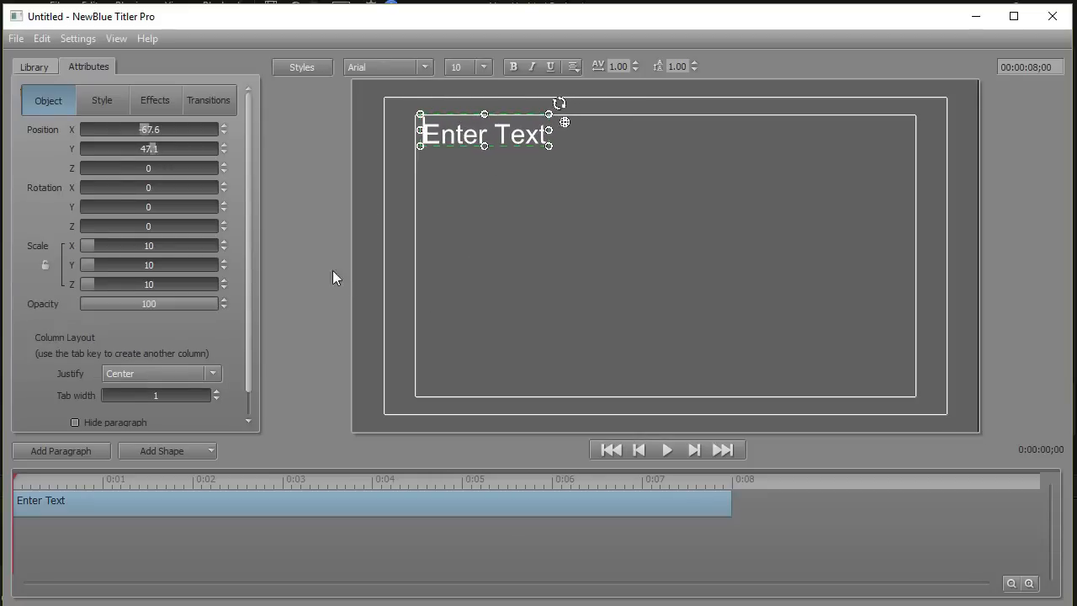
pyautogui.click(495, 216)
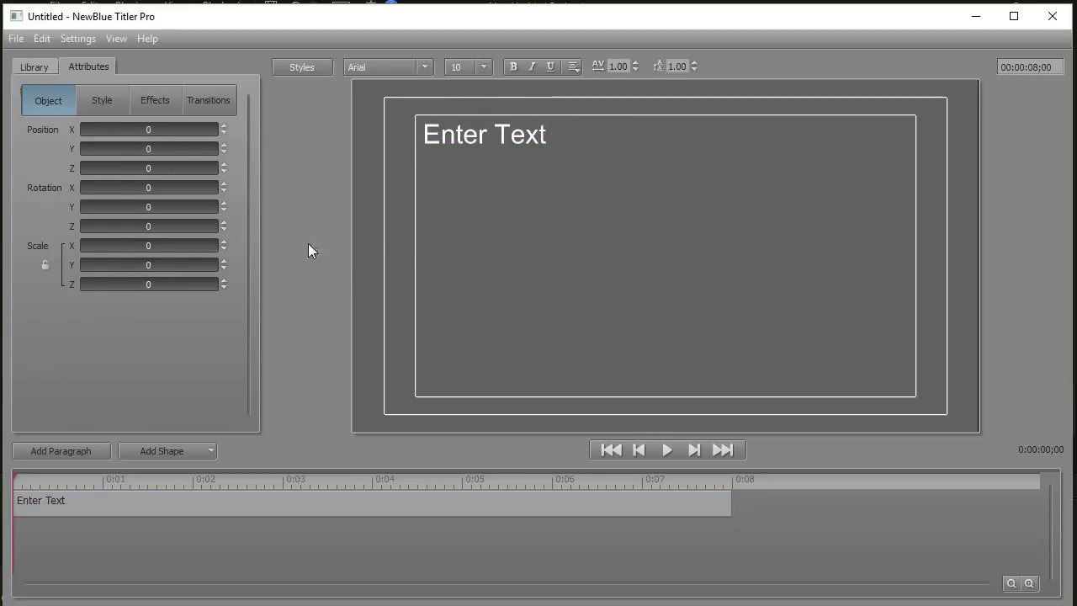
pyautogui.click(473, 138)
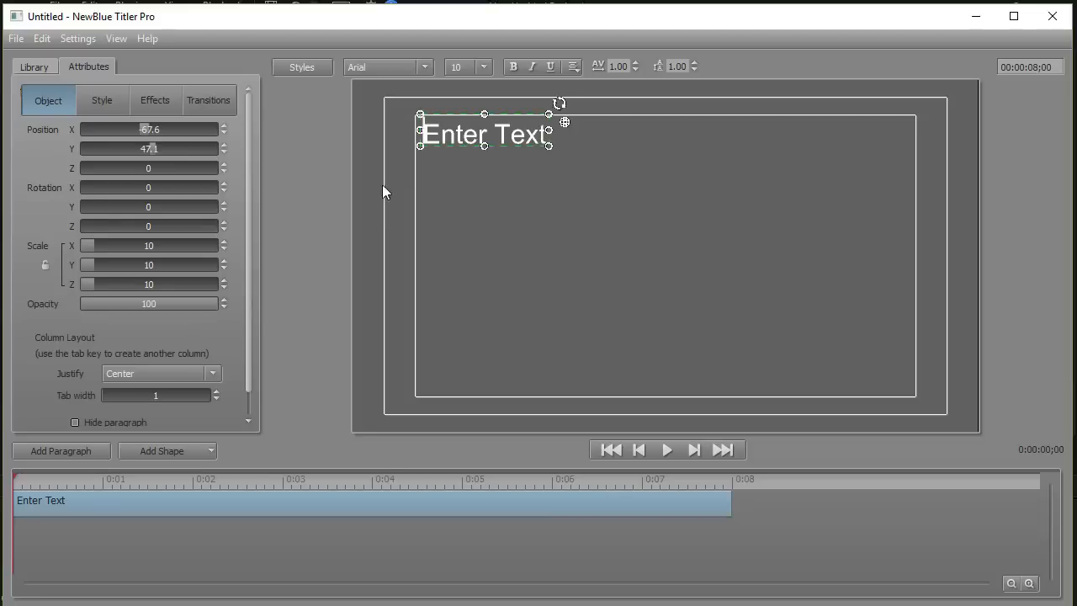
pyautogui.moveTo(249, 252); pyautogui.dragTo(246, 291)
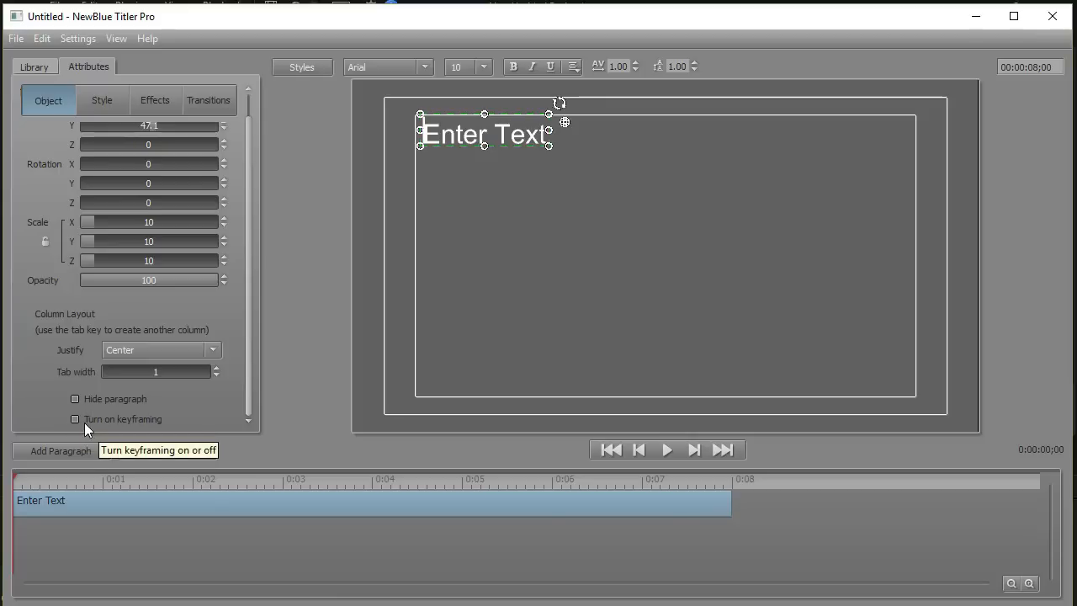
# Replace the placeholder text with BLACK FRIDAY and shift it inside the inner safe frame, at about X -56.2, Y 45.5.
pyautogui.click(463, 135)
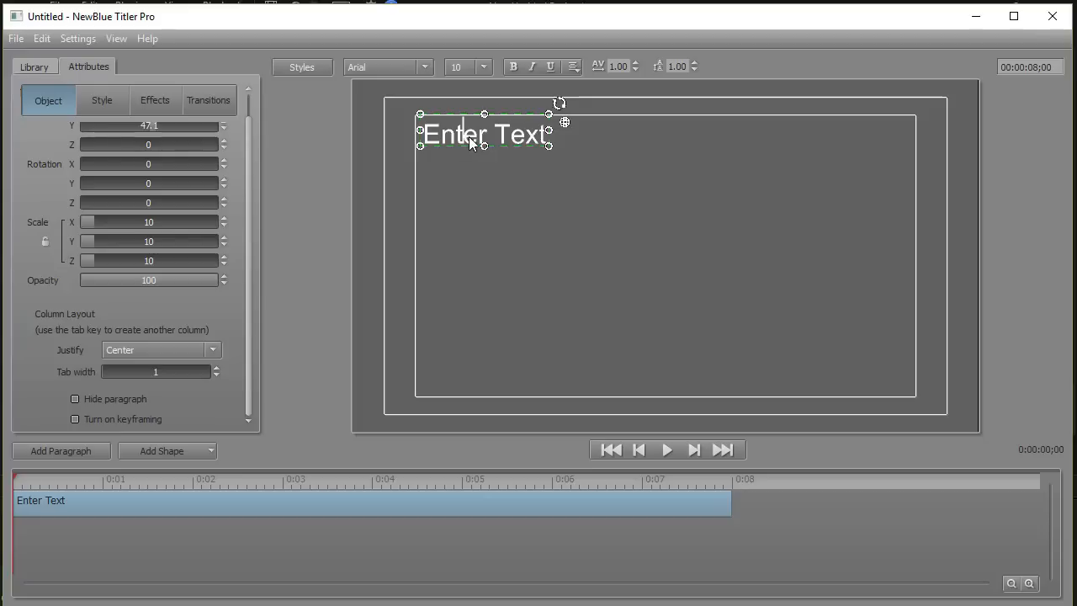
pyautogui.hotkey('ctrl', 'a')
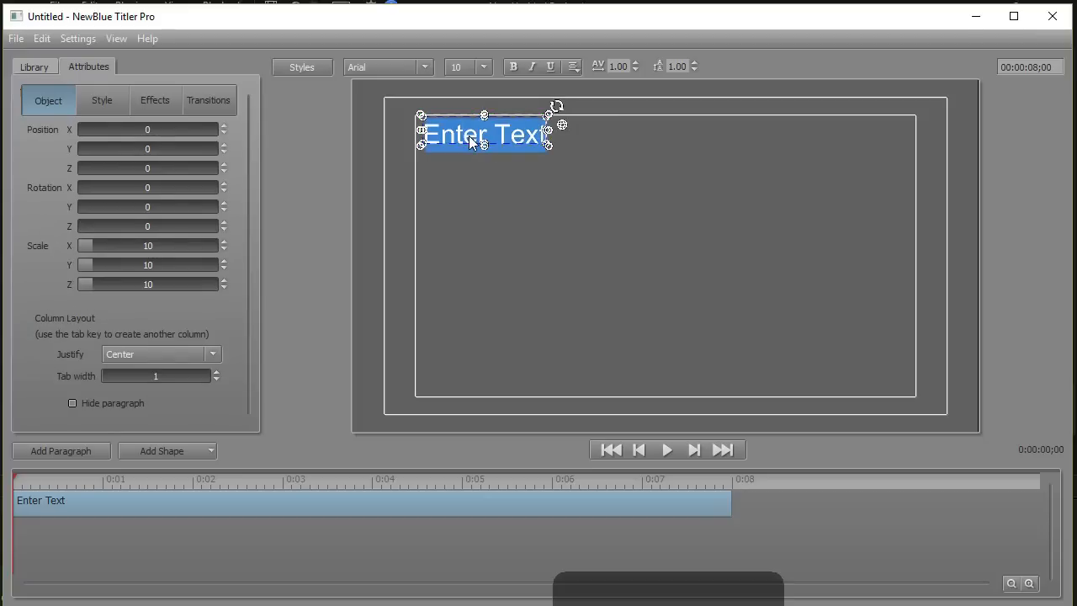
pyautogui.write('BLACK FRIDAY')
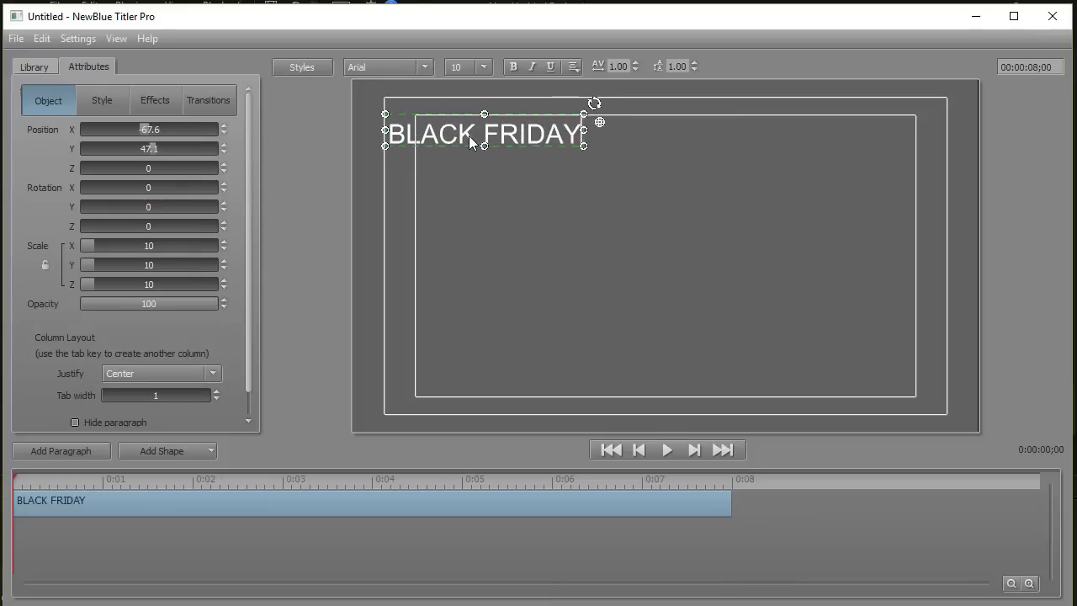
pyautogui.moveTo(459, 116); pyautogui.dragTo(490, 119)
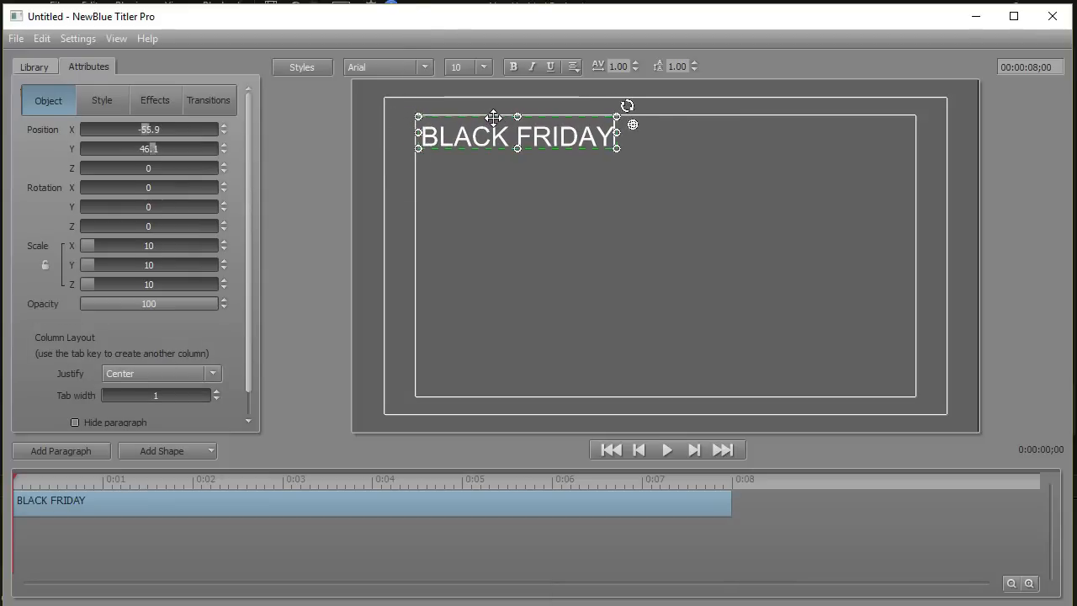
pyautogui.click(482, 202)
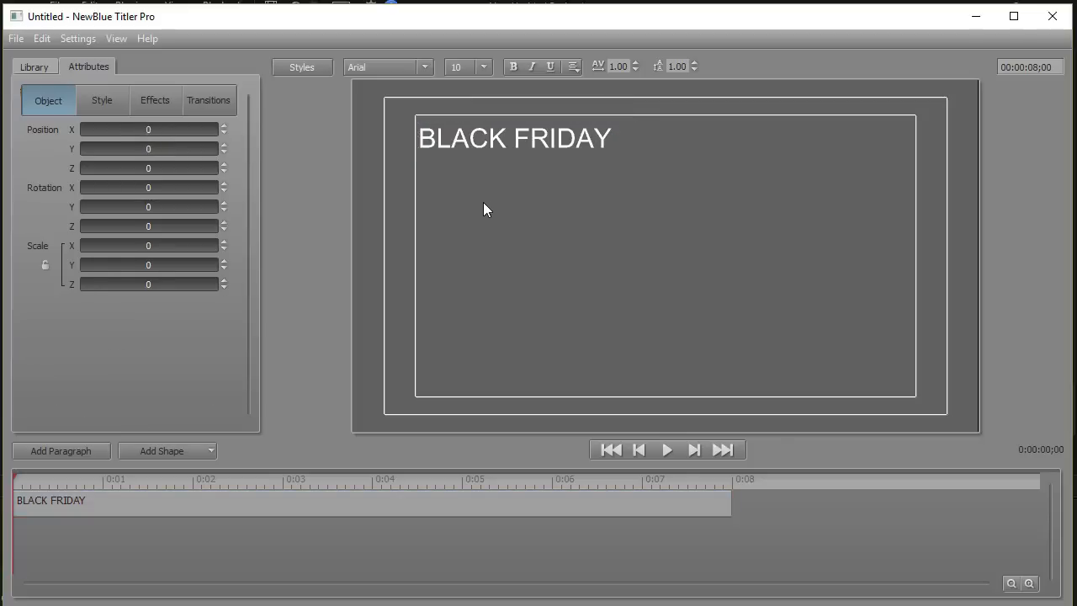
# Turn on keyframing for the BLACK FRIDAY paragraph and add a second keyframe at 0:00:01;09.
pyautogui.click(463, 142)
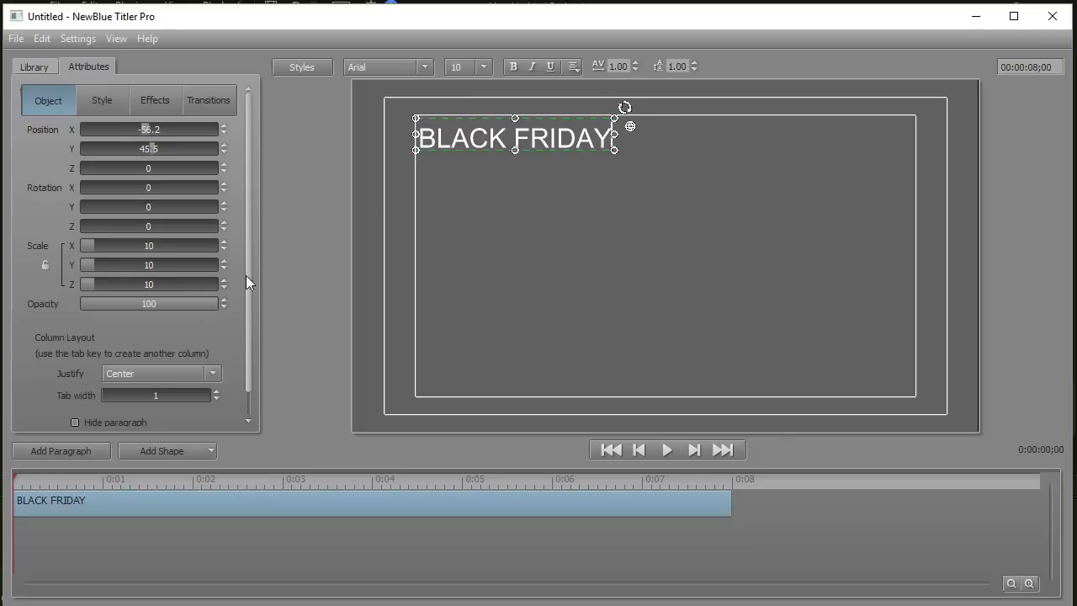
pyautogui.moveTo(248, 272); pyautogui.dragTo(241, 357)
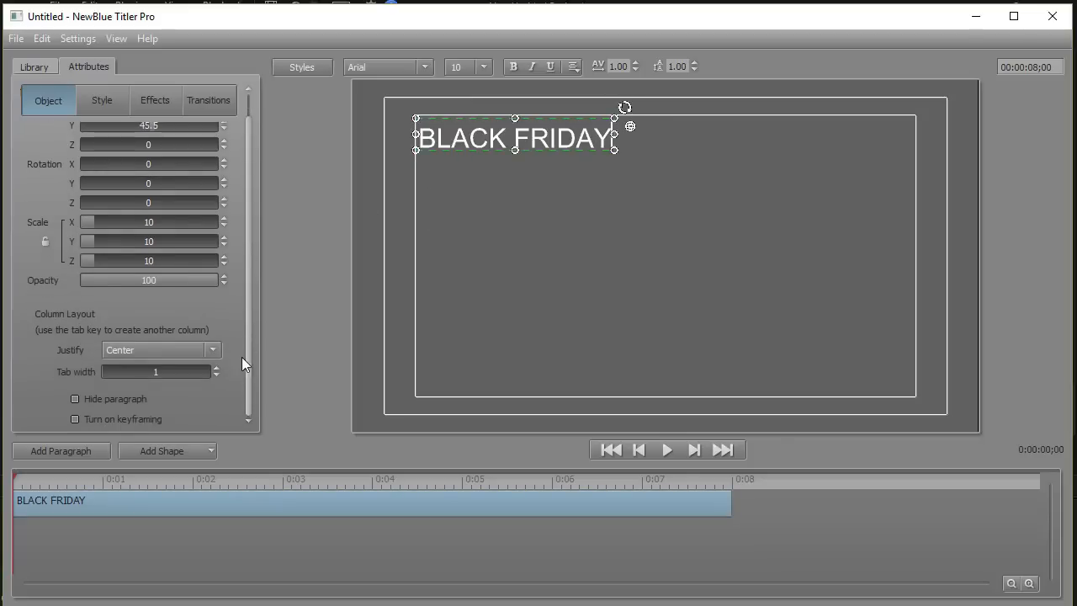
pyautogui.click(73, 419)
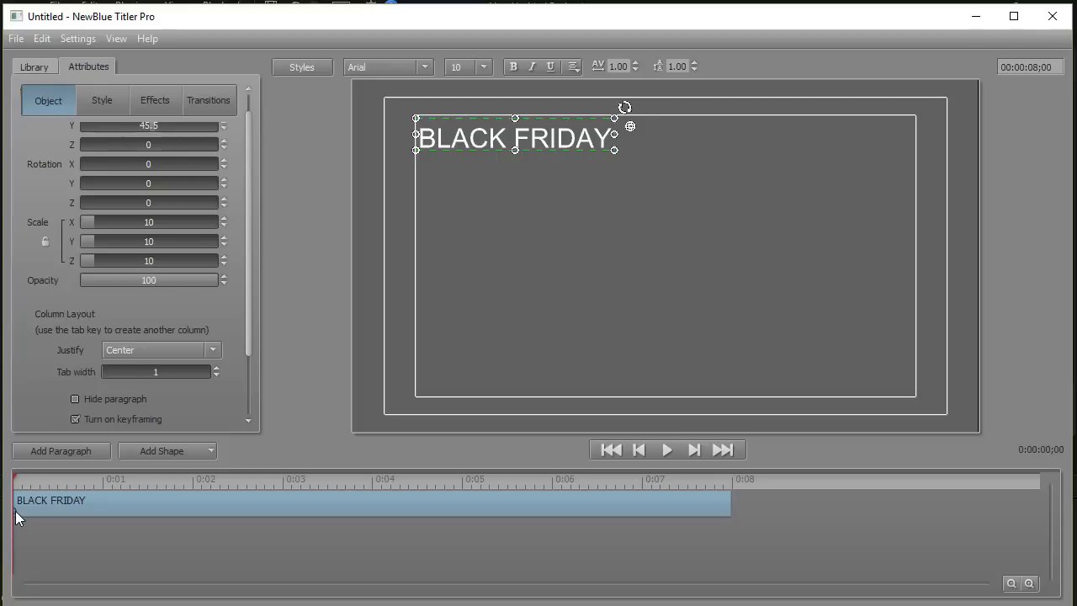
pyautogui.click(136, 486)
pyautogui.moveTo(251, 341); pyautogui.dragTo(250, 419)
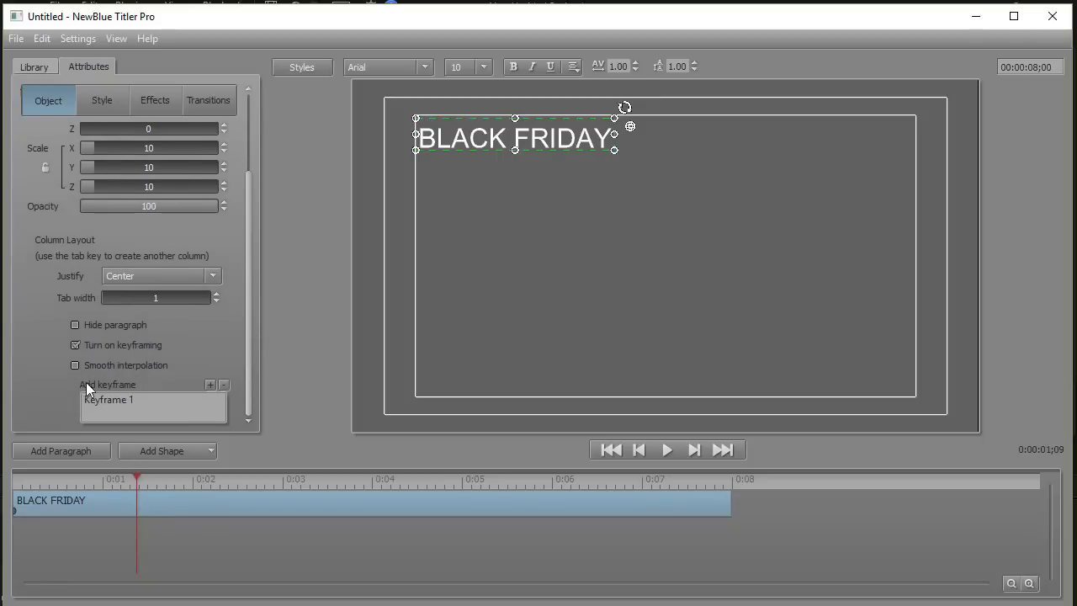
pyautogui.click(209, 385)
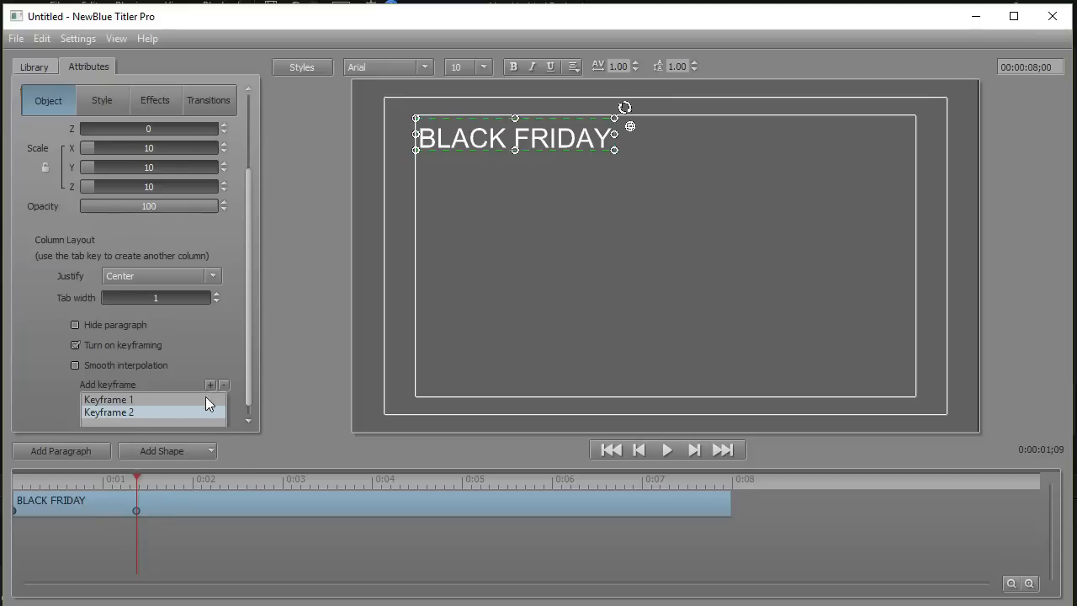
# Set the BLACK FRIDAY paragraph's X rotation to 90 at Keyframe 1 and preview the animation.
pyautogui.click(106, 400)
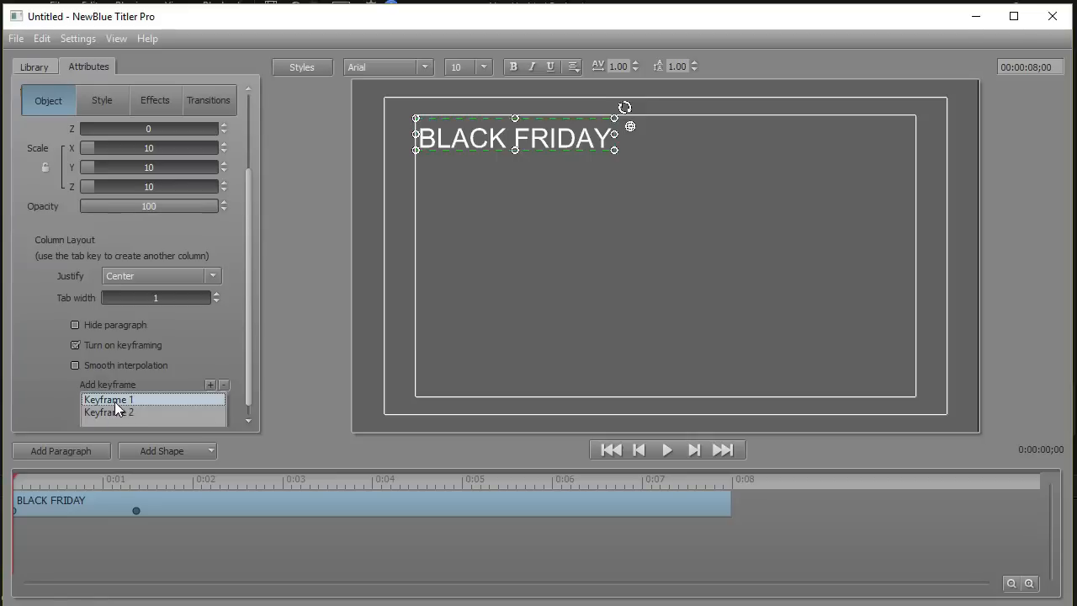
pyautogui.moveTo(247, 208); pyautogui.dragTo(247, 99)
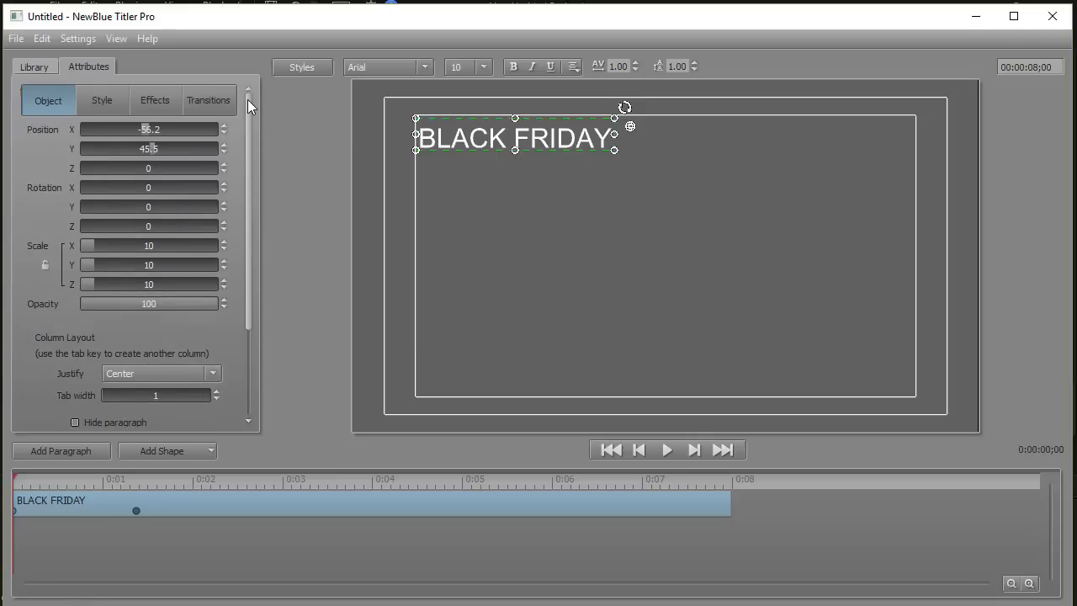
pyautogui.click(148, 188)
pyautogui.moveTo(149, 188); pyautogui.dragTo(163, 190)
pyautogui.moveTo(182, 195); pyautogui.dragTo(139, 189)
pyautogui.click(140, 191)
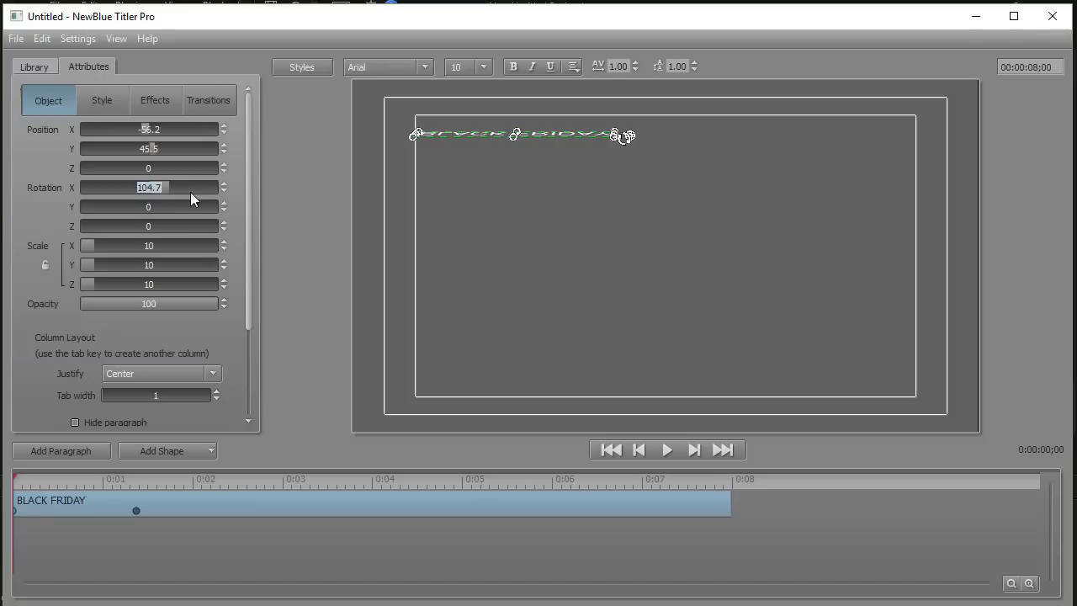
pyautogui.write('90')
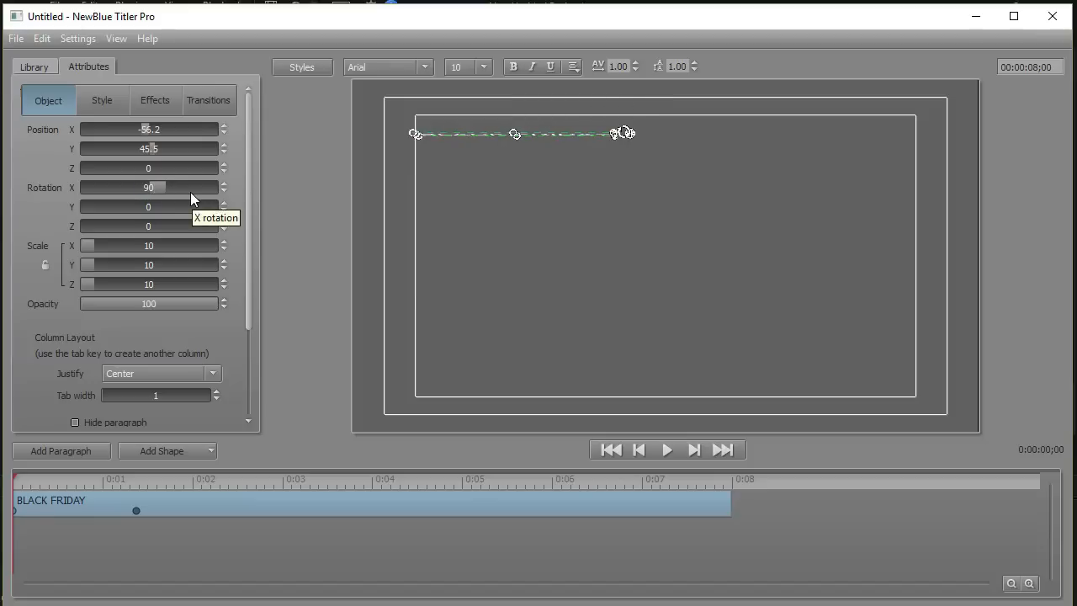
pyautogui.press('Return')
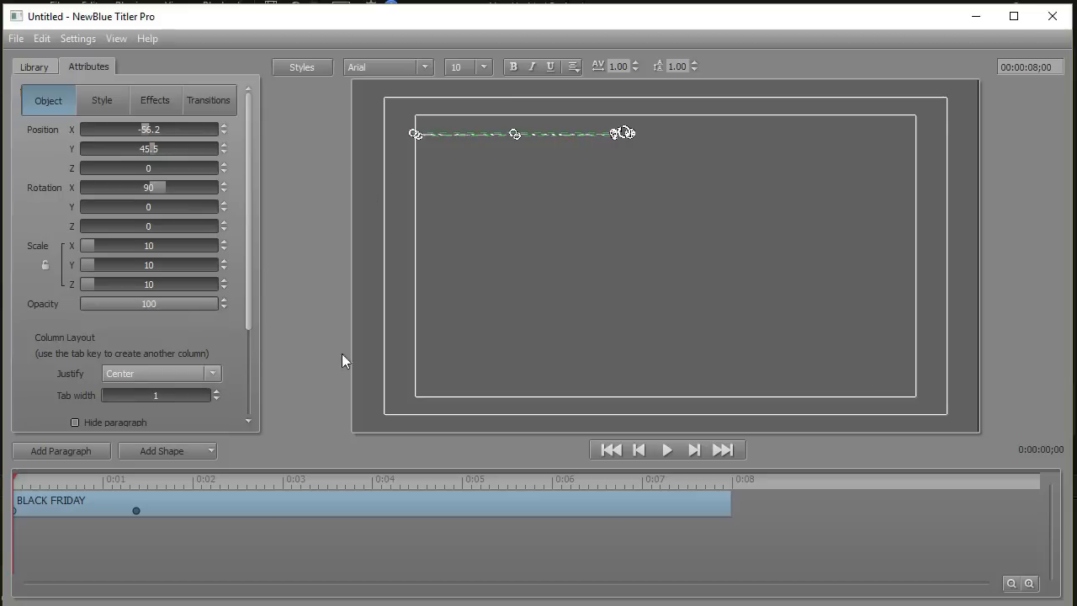
pyautogui.click(665, 450)
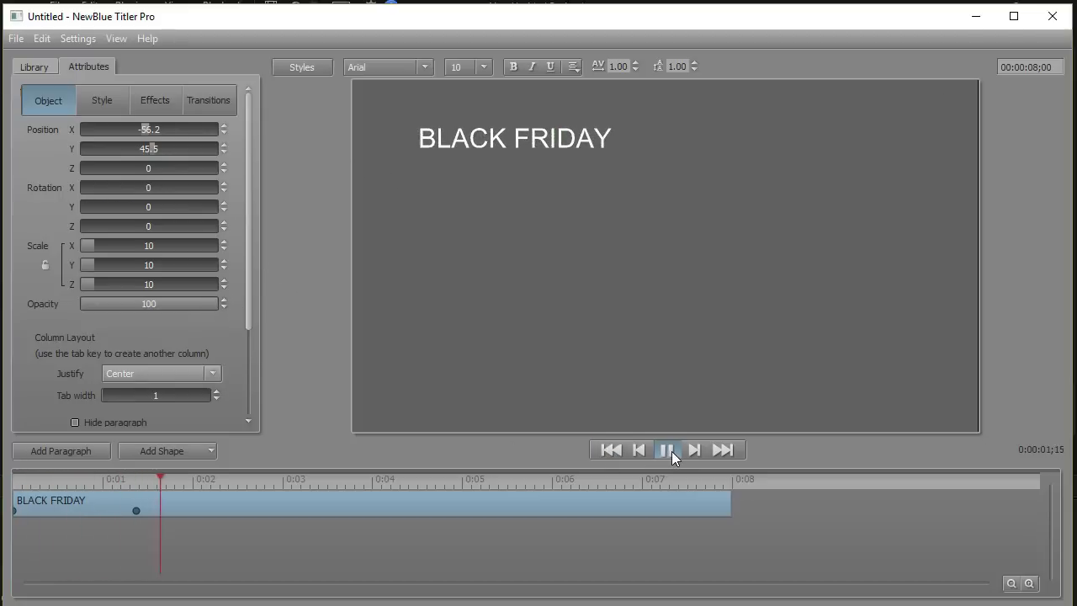
pyautogui.click(671, 451)
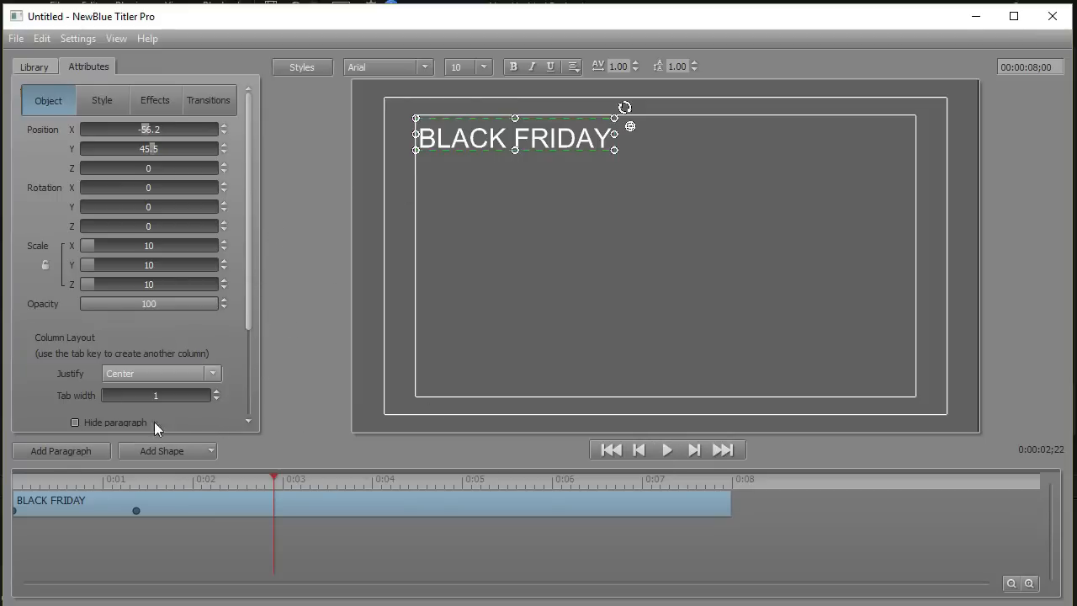
# Add a second paragraph and make it span from the second BLACK FRIDAY keyframe to the end of the title.
pyautogui.click(58, 446)
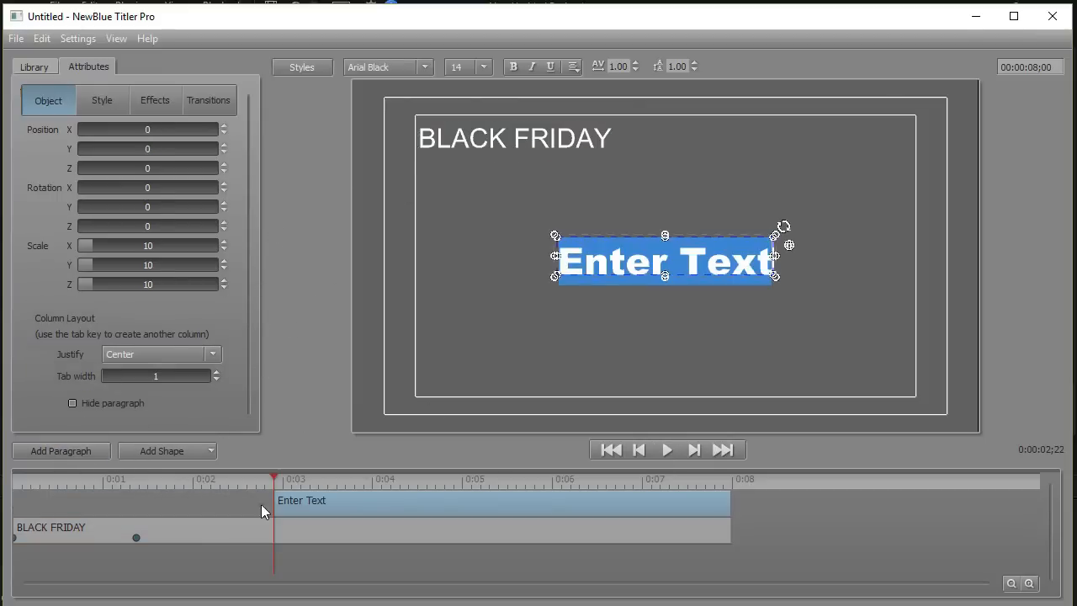
pyautogui.moveTo(345, 501); pyautogui.dragTo(202, 500)
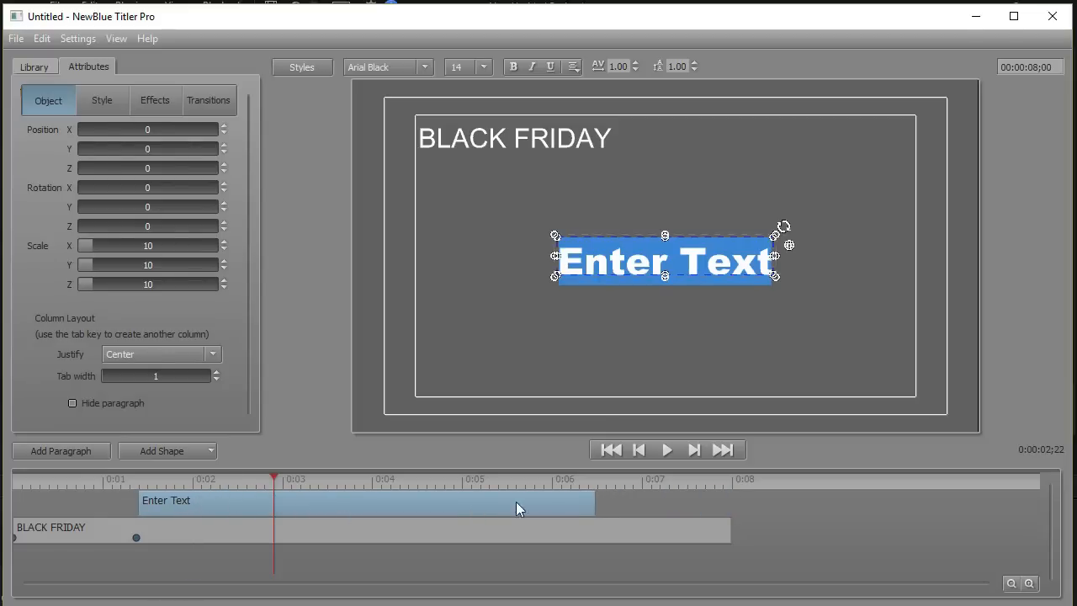
pyautogui.moveTo(596, 503); pyautogui.dragTo(756, 527)
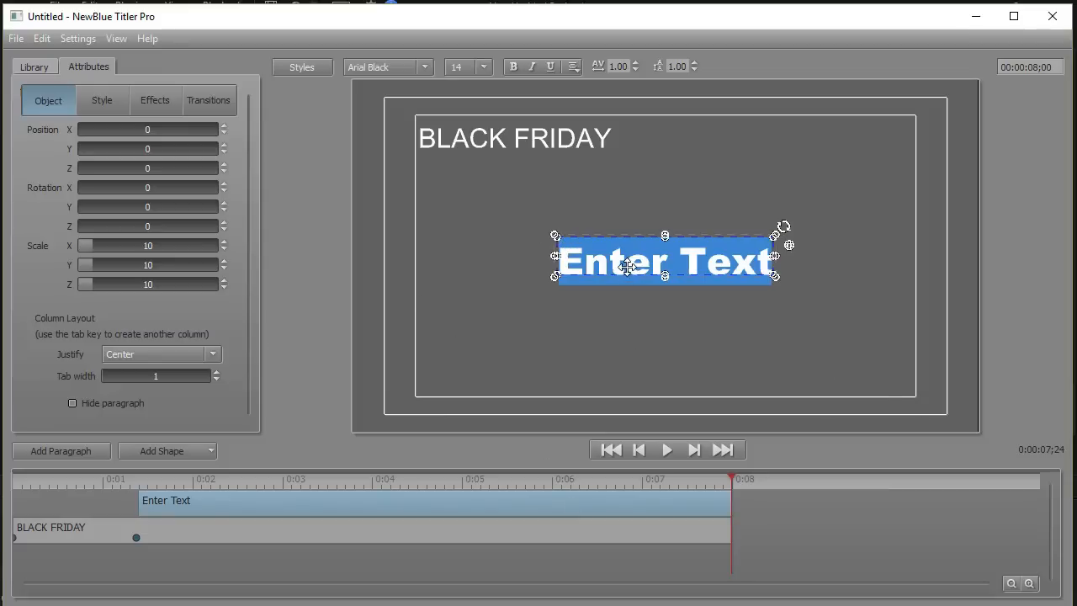
# Format the whole Enter Text placeholder as Arial, size 9.
pyautogui.click(599, 268)
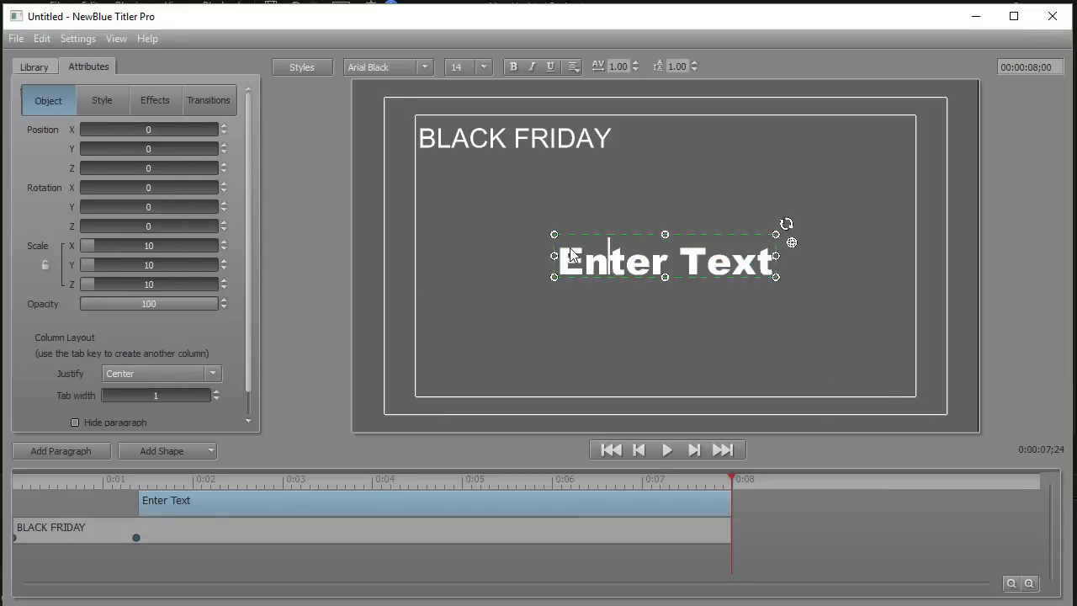
pyautogui.click(568, 265)
pyautogui.hotkey('ctrl', 'a')
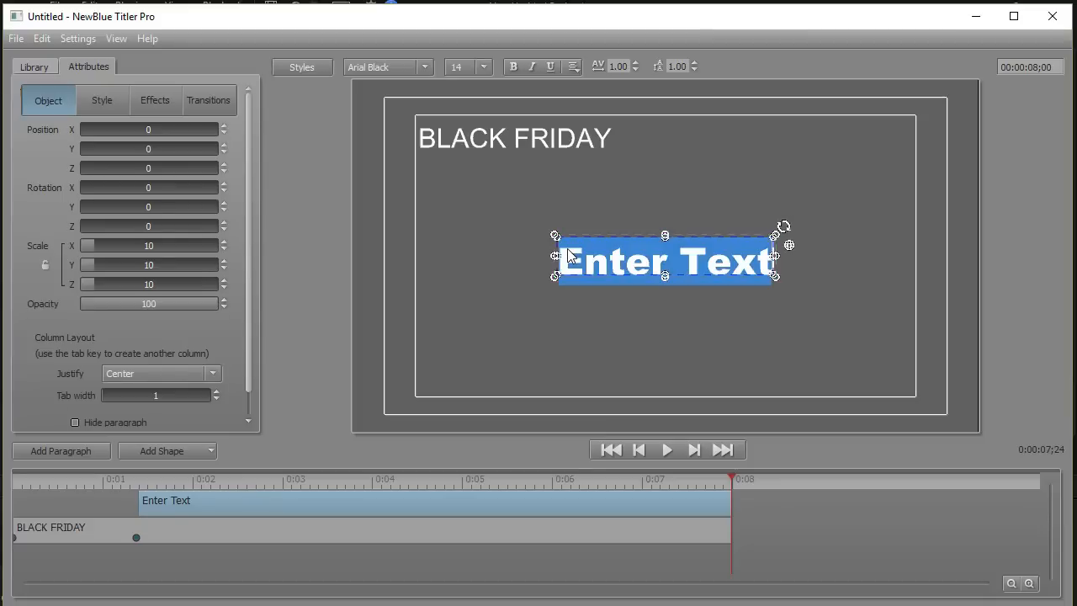
pyautogui.click(424, 67)
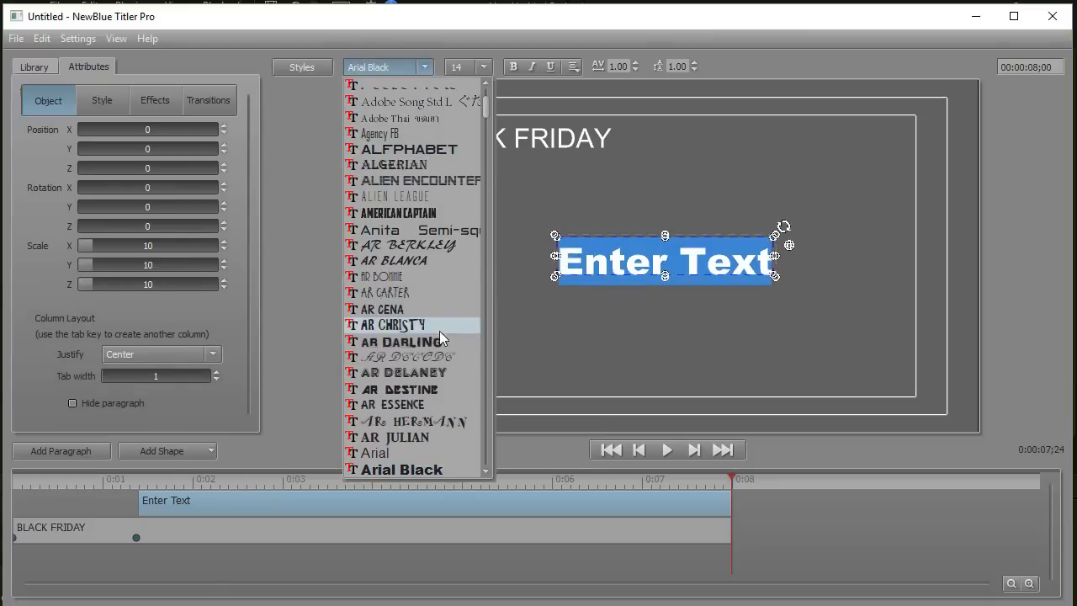
pyautogui.click(418, 453)
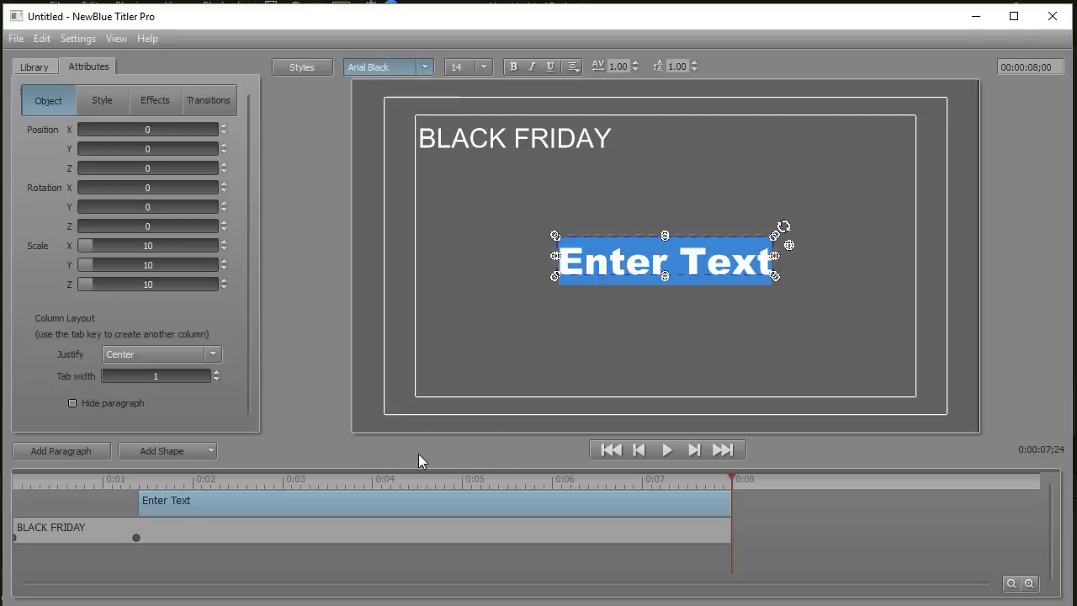
pyautogui.click(483, 67)
pyautogui.click(463, 116)
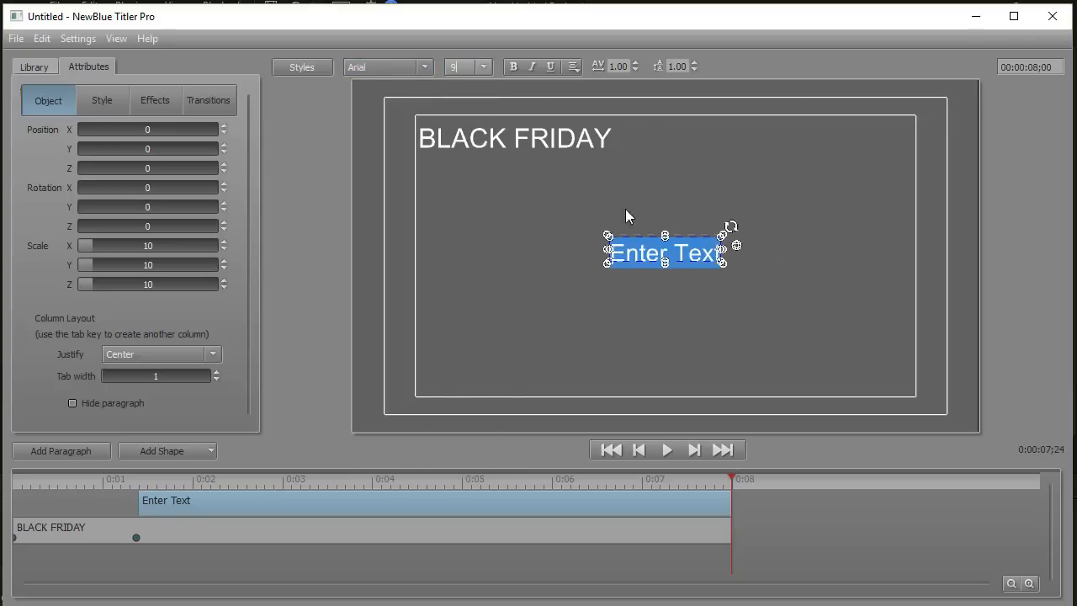
# Move the Enter Text paragraph directly beneath BLACK FRIDAY, at about X -57.1, Y 32.4.
pyautogui.click(638, 265)
pyautogui.click(638, 267)
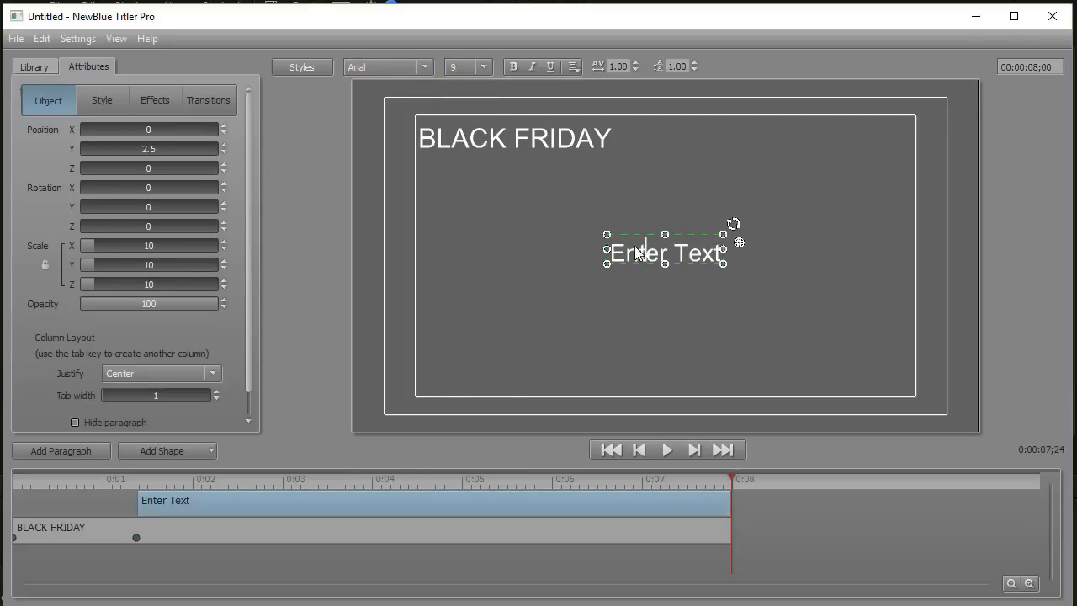
pyautogui.moveTo(612, 248); pyautogui.dragTo(482, 181)
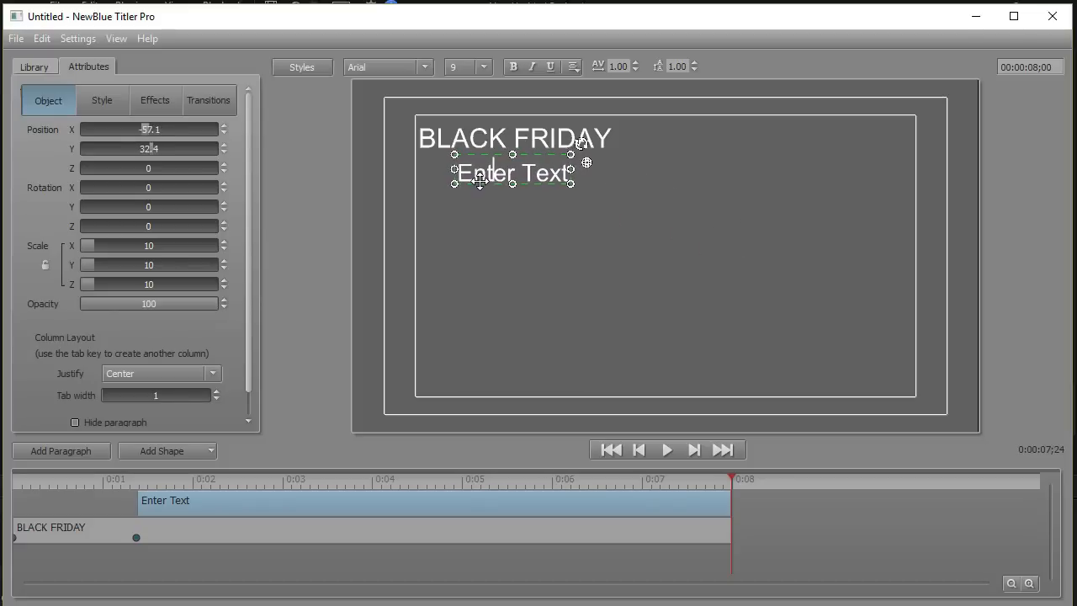
# Replace the second paragraph's placeholder text with Sales Event.
pyautogui.doubleClick(490, 177)
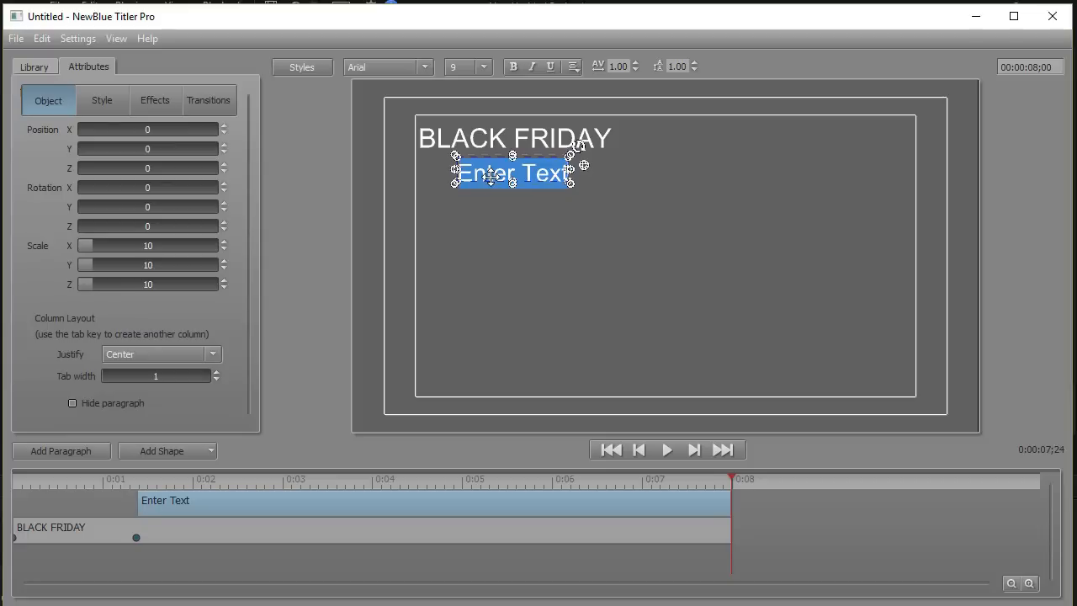
pyautogui.write('S')
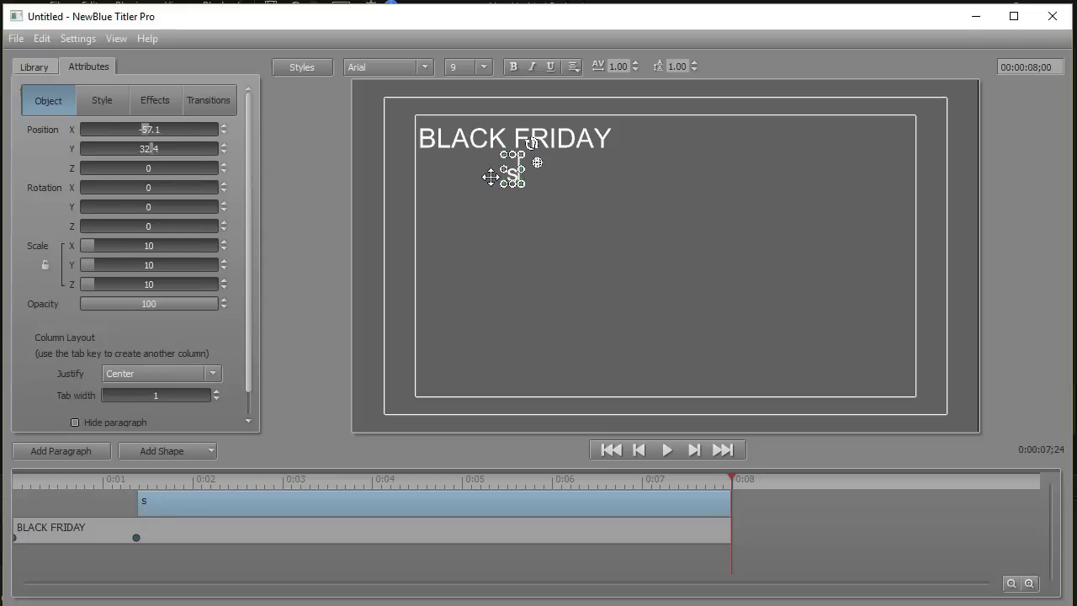
pyautogui.press('BackSpace')
pyautogui.write('Sa')
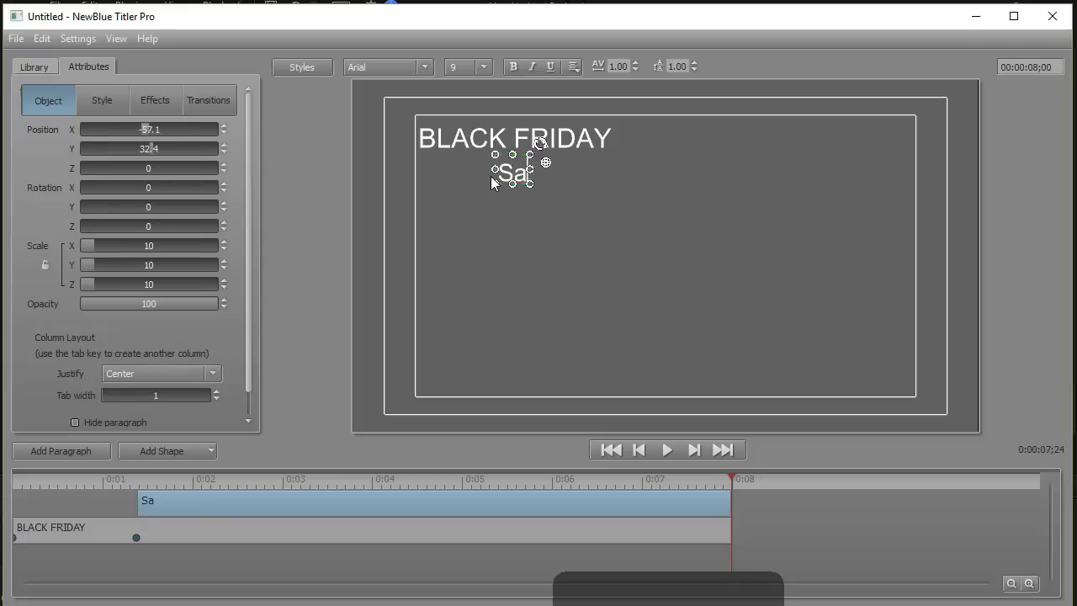
pyautogui.write('les Event')
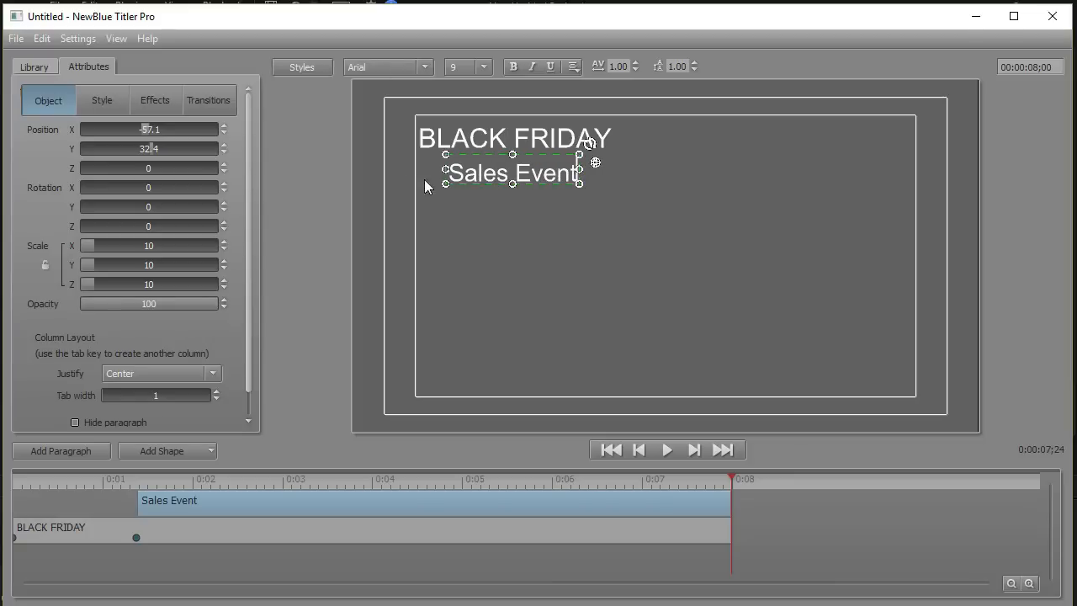
pyautogui.click(530, 239)
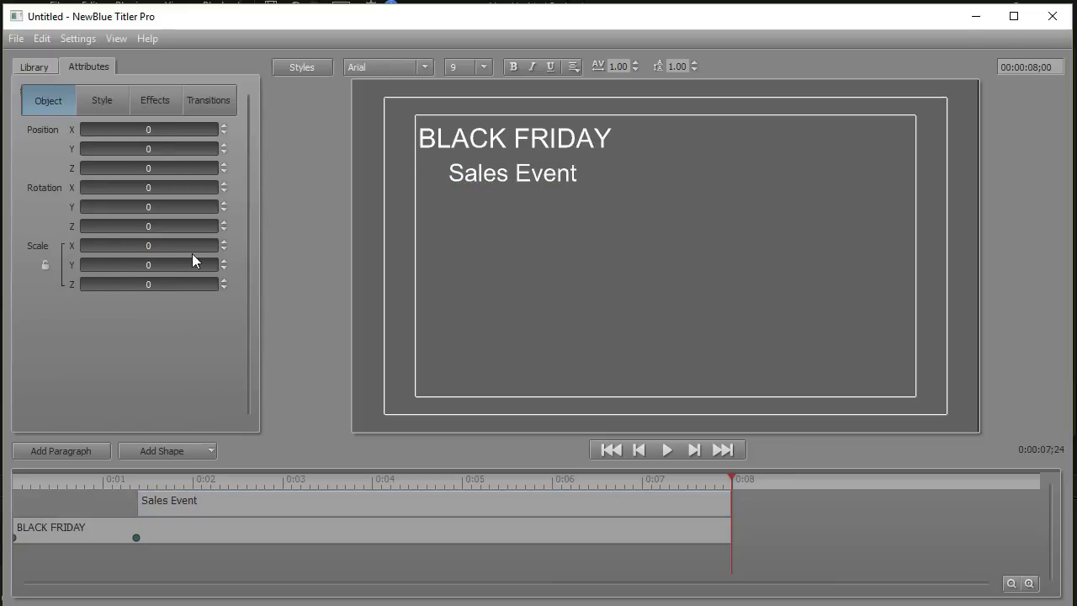
# Import the black billboard image with the gold outline and move it over the two text lines, at about X -58.3, Y 38.
pyautogui.click(16, 42)
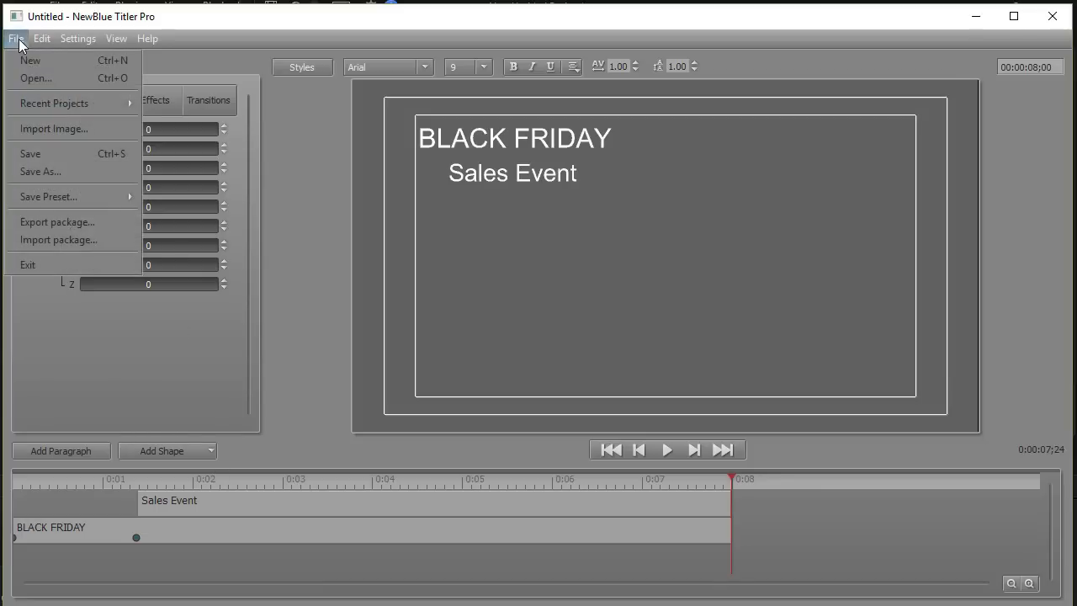
pyautogui.click(34, 129)
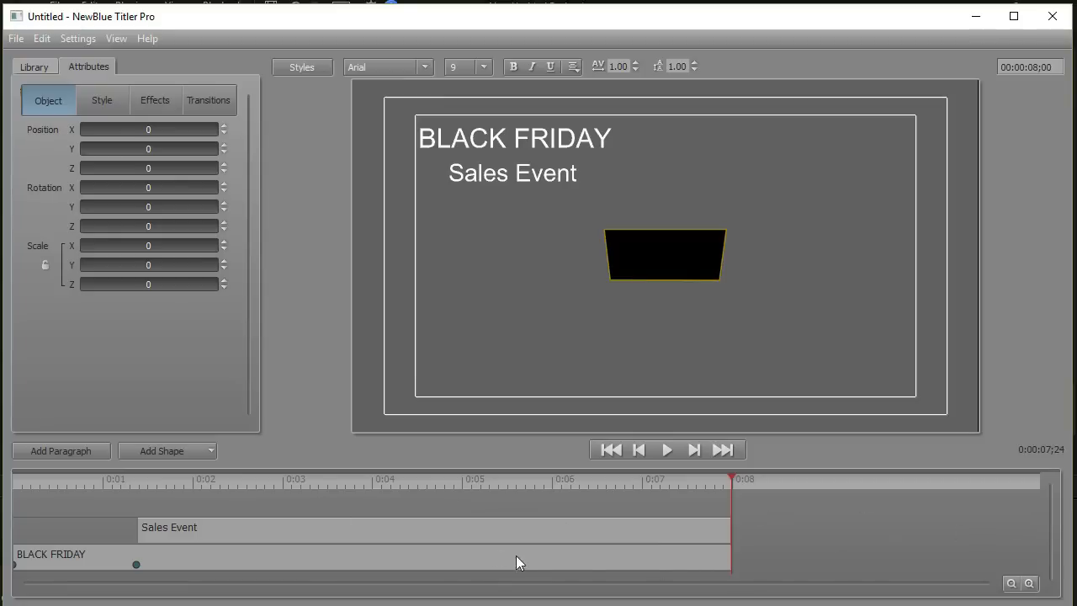
pyautogui.click(637, 268)
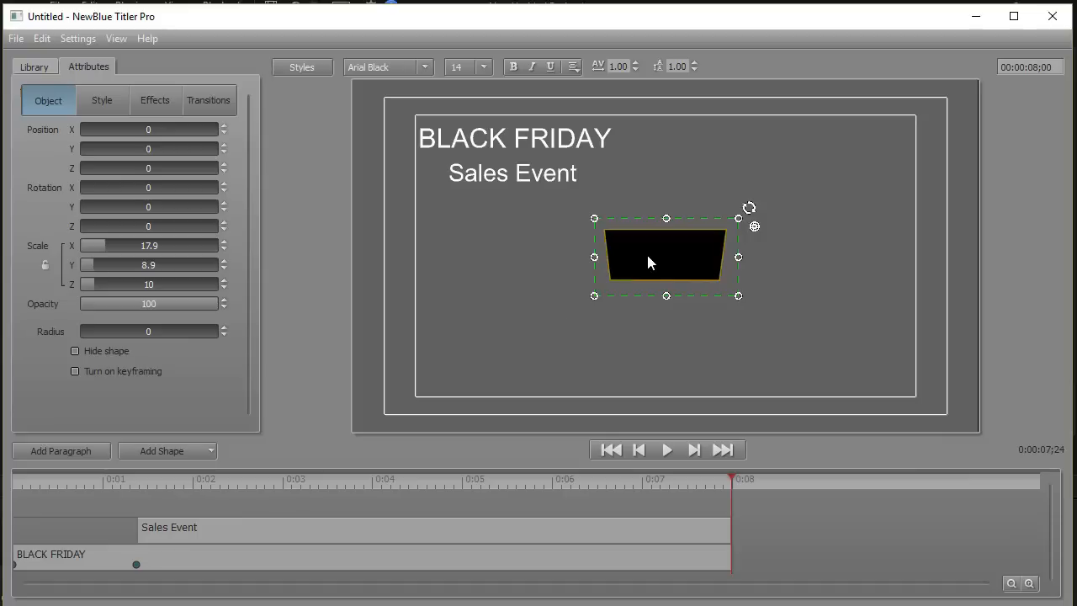
pyautogui.moveTo(634, 221); pyautogui.dragTo(476, 113)
# Place the billboard shape on the timeline layer beneath both paragraphs and make it span from the title's start to its end.
pyautogui.moveTo(729, 476); pyautogui.dragTo(301, 475)
pyautogui.moveTo(731, 503); pyautogui.dragTo(405, 500)
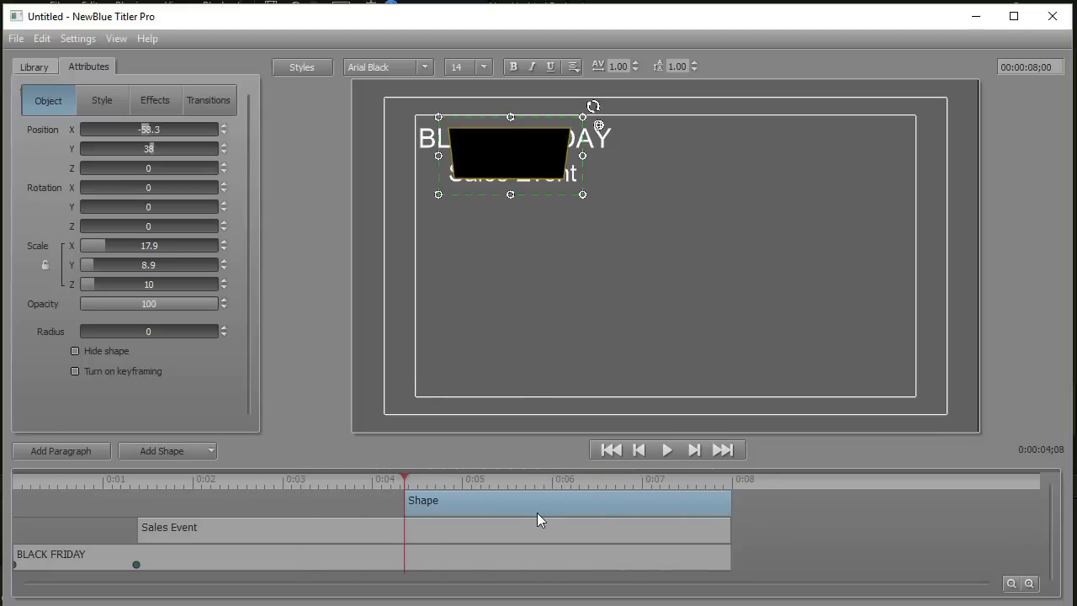
pyautogui.moveTo(515, 516); pyautogui.dragTo(47, 568)
pyautogui.moveTo(335, 558); pyautogui.dragTo(721, 591)
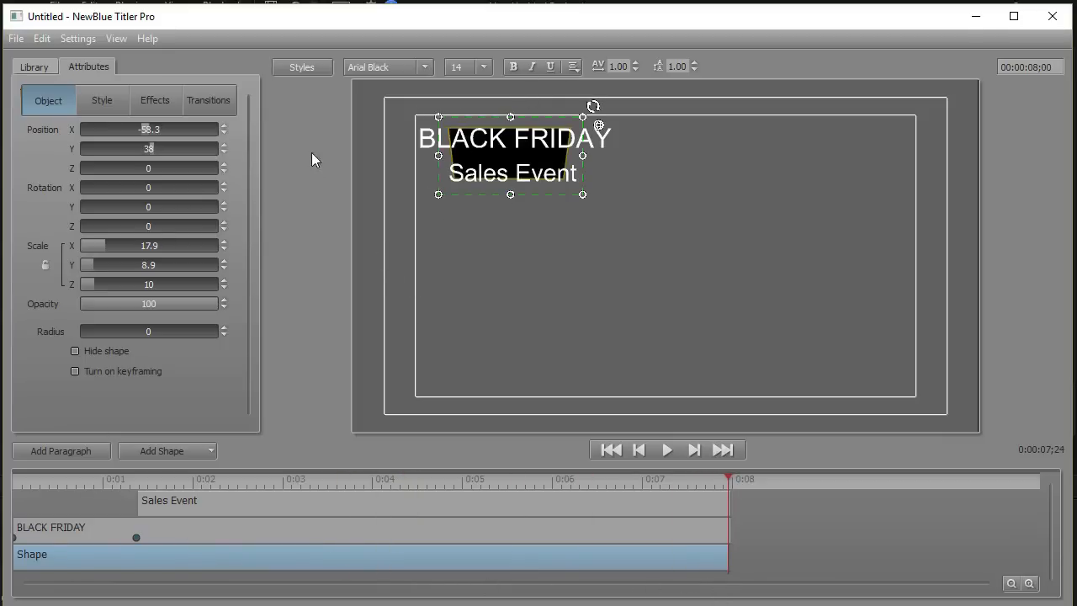
# Enlarge the billboard to a scale of about X 30.9, Y 15.4, Z 17.3 and center it behind the text, at about X -56.2, Y 35.2.
pyautogui.moveTo(437, 117); pyautogui.dragTo(394, 95)
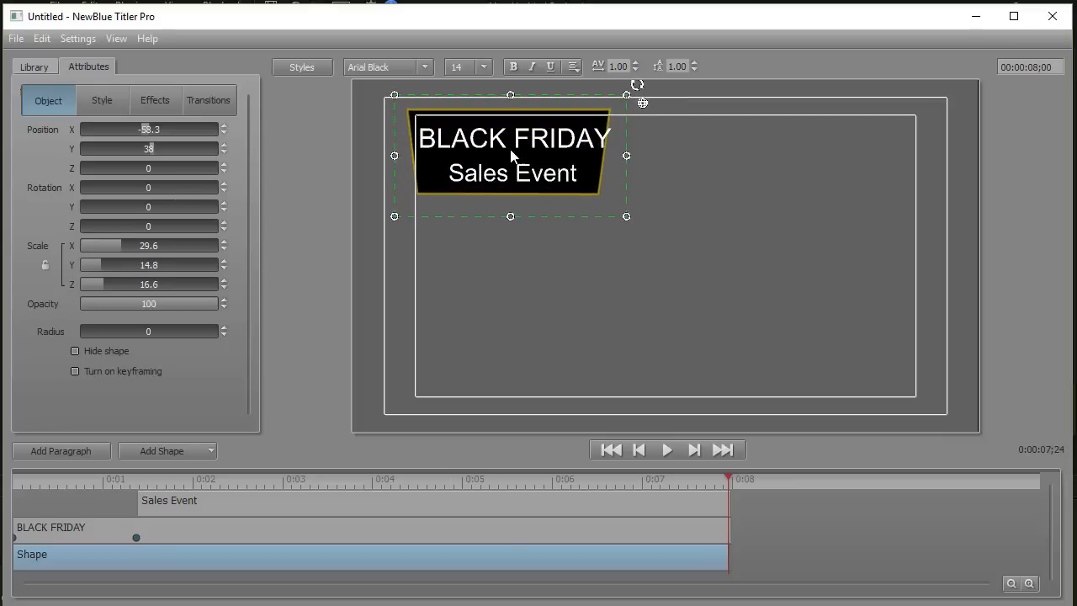
pyautogui.moveTo(550, 215); pyautogui.dragTo(556, 221)
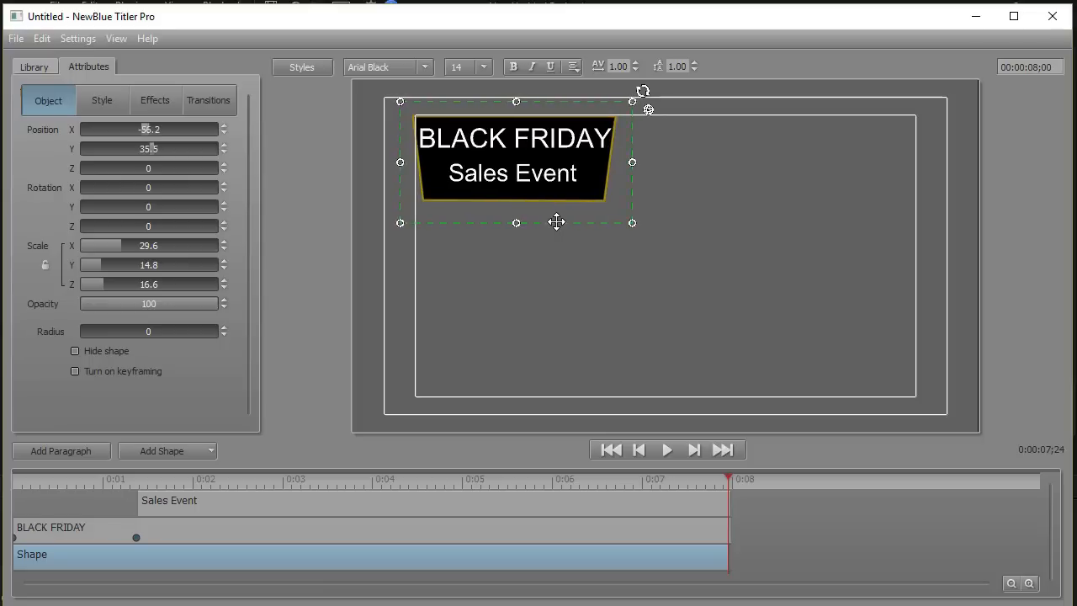
pyautogui.moveTo(631, 223); pyautogui.dragTo(637, 226)
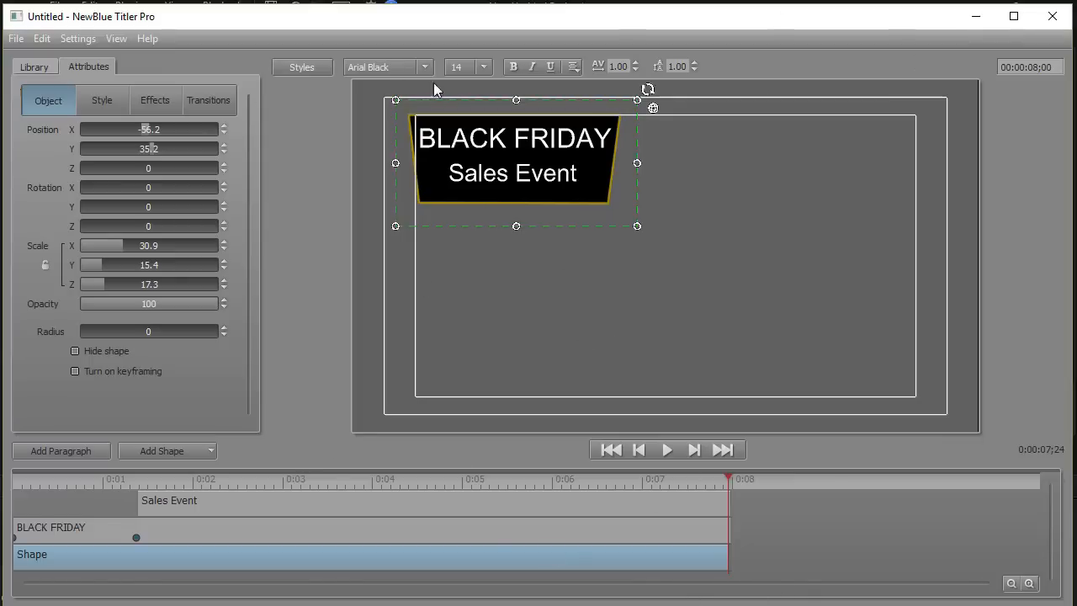
# Close the title editor to return to PowerDirector and play the movie from the beginning.
pyautogui.click(1052, 17)
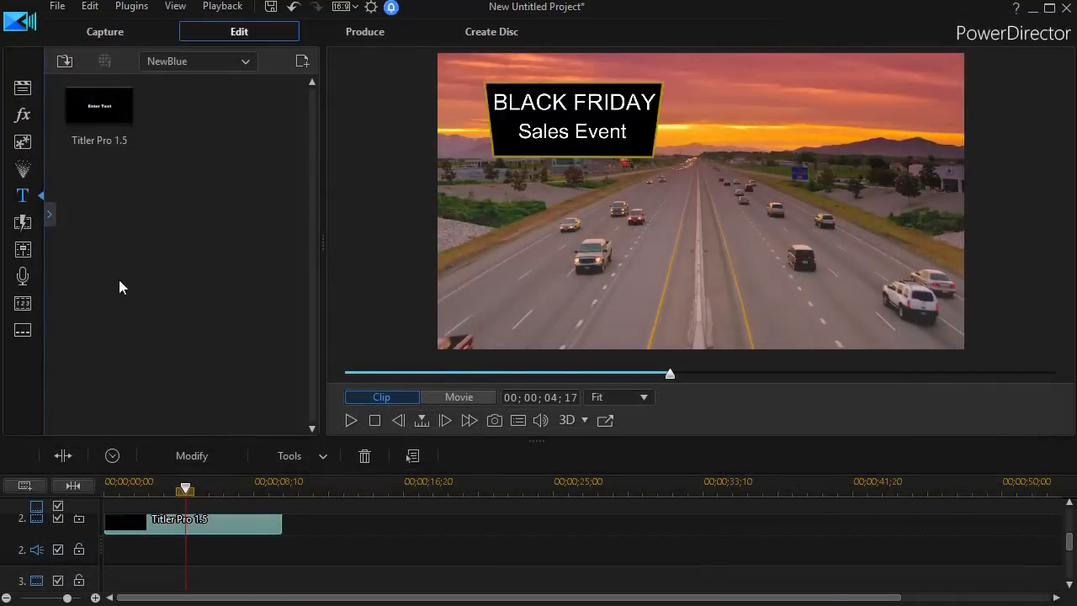
pyautogui.click(454, 396)
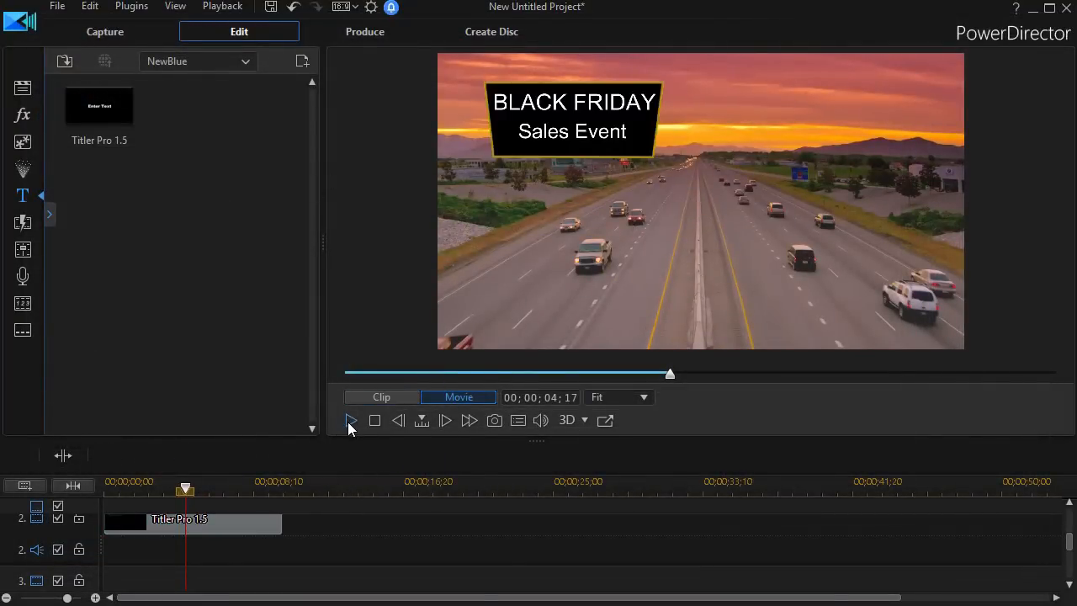
pyautogui.click(348, 421)
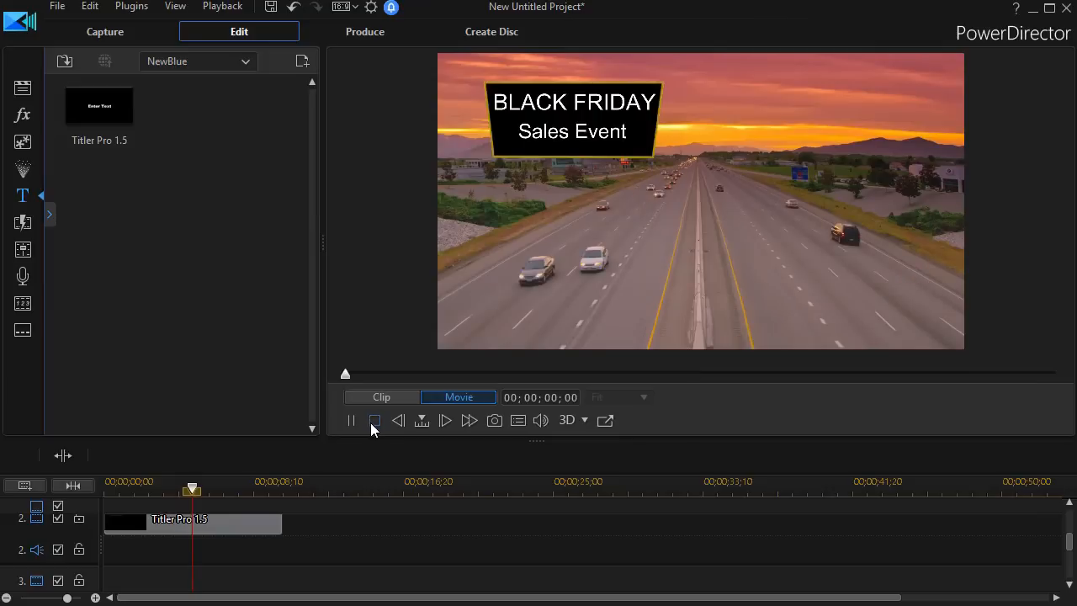
pyautogui.click(372, 422)
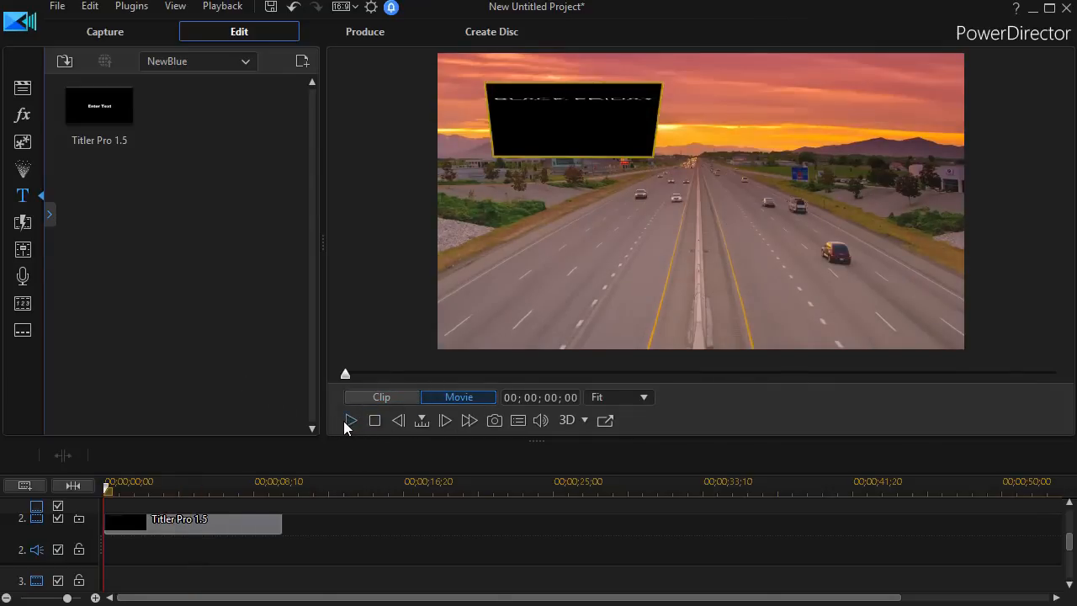
pyautogui.click(343, 421)
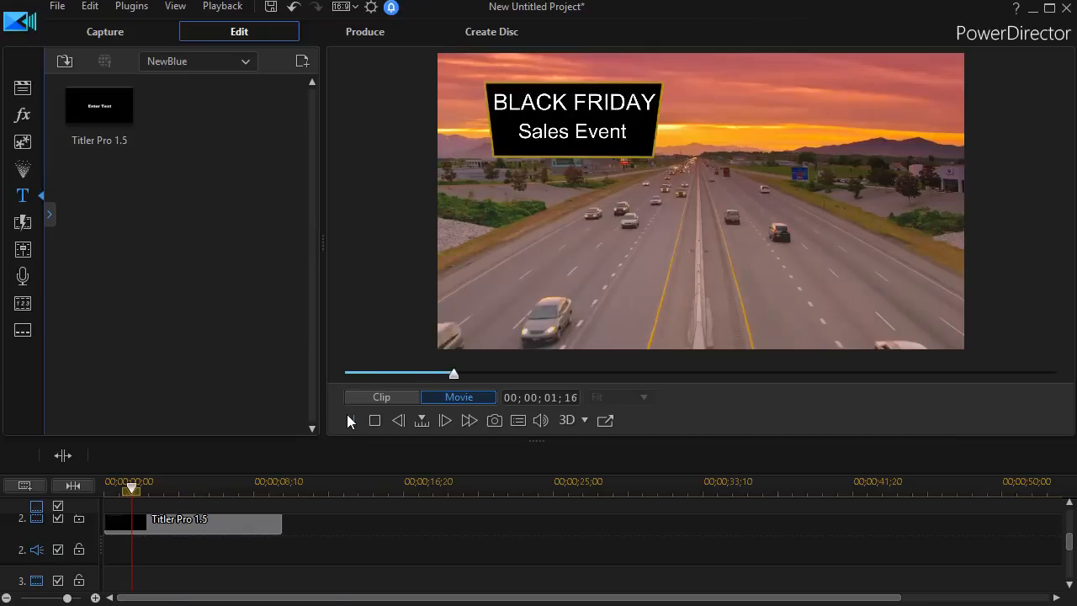